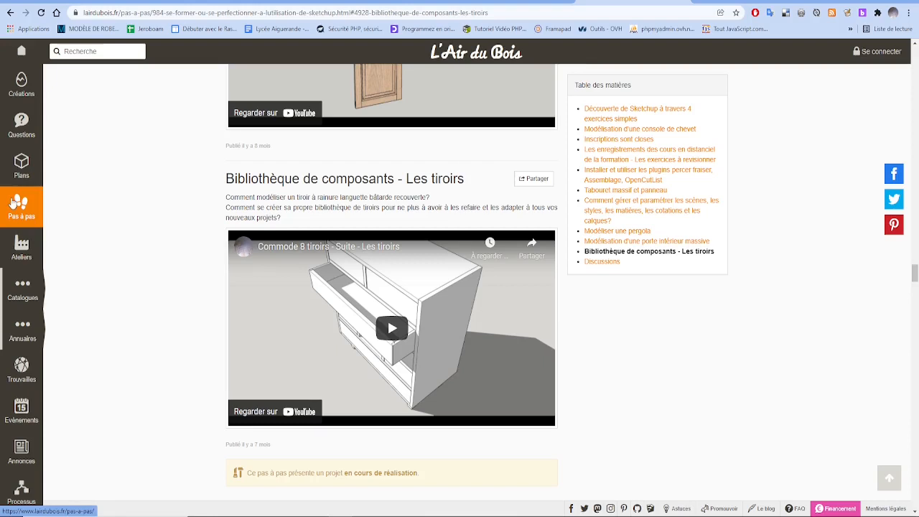
- Review the "Bibliothèque de composants - Les tiroirs" section of the SketchUp training page
scroll(605, 245, up, 1)
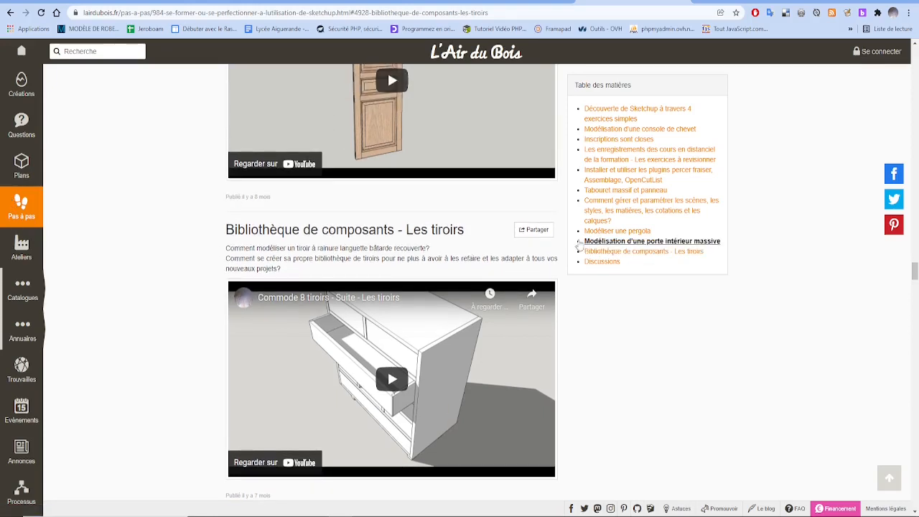
scroll(208, 241, down, 1)
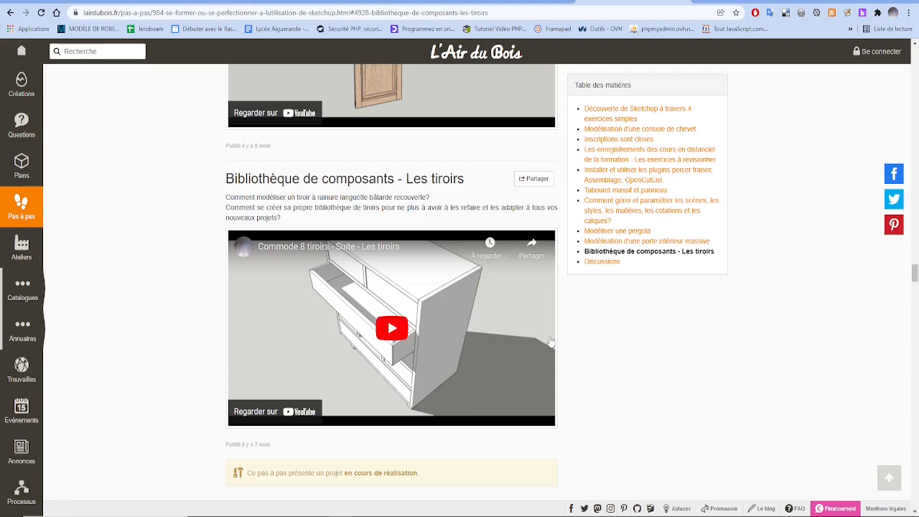
scroll(557, 342, down, 1)
scroll(557, 342, down, 2)
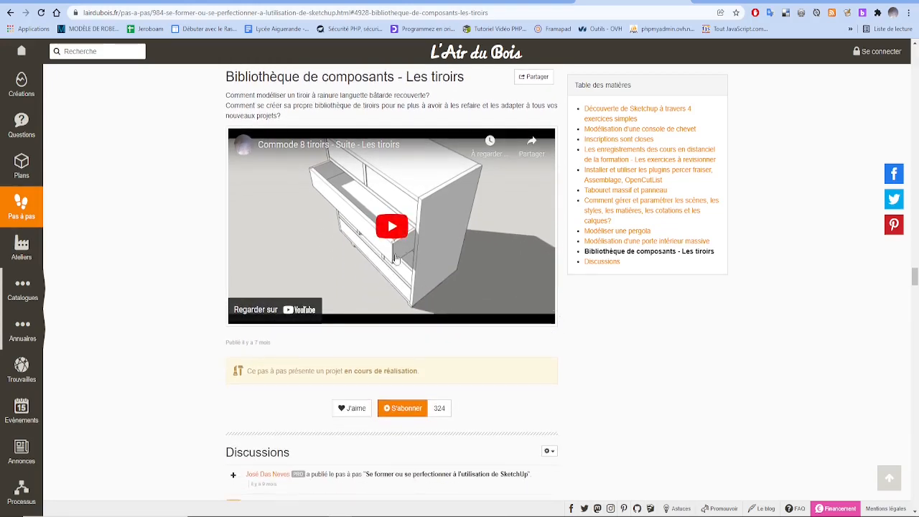
scroll(583, 343, up, 1)
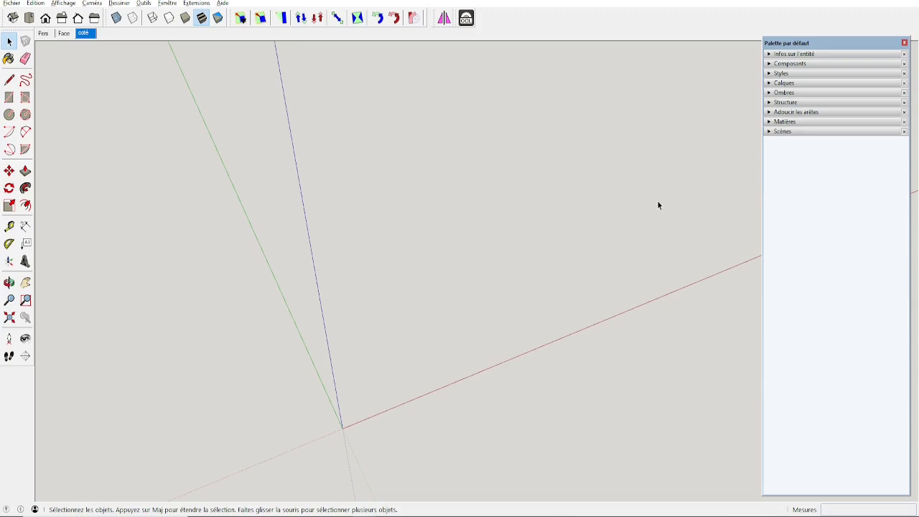
- In SketchUp, expand the Components palette and list the collections available in its secondary selection pane
click(768, 64)
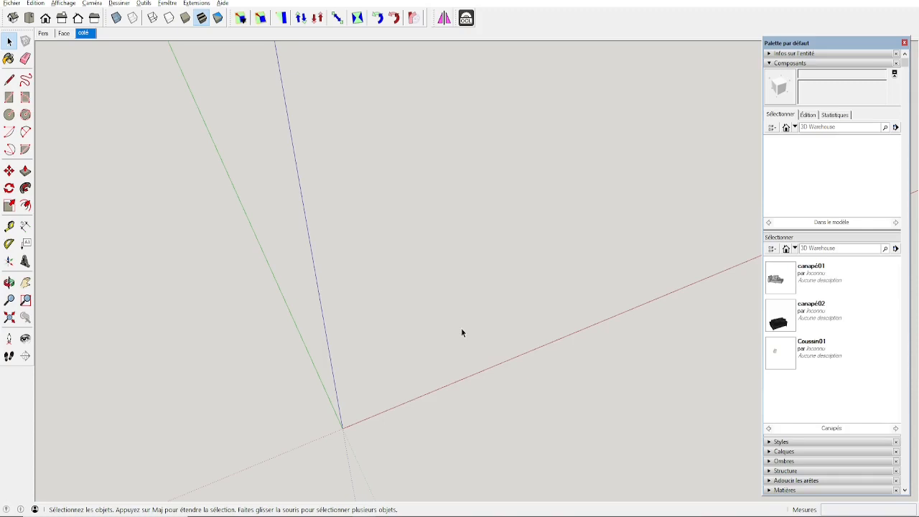
click(794, 249)
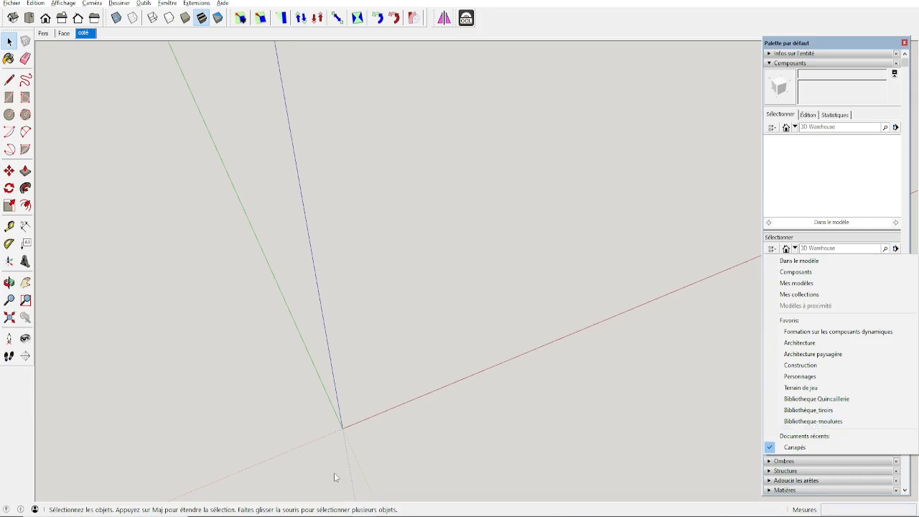
- Switch to File Explorer, examine the subfolders of Documents > Sketchup > BibliothèqueDeComposants, and return to SketchUp
click(305, 515)
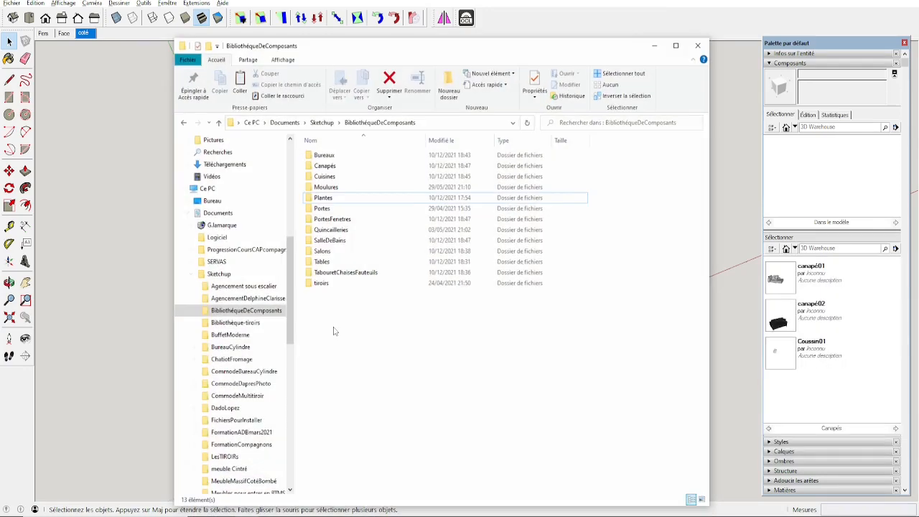
click(322, 121)
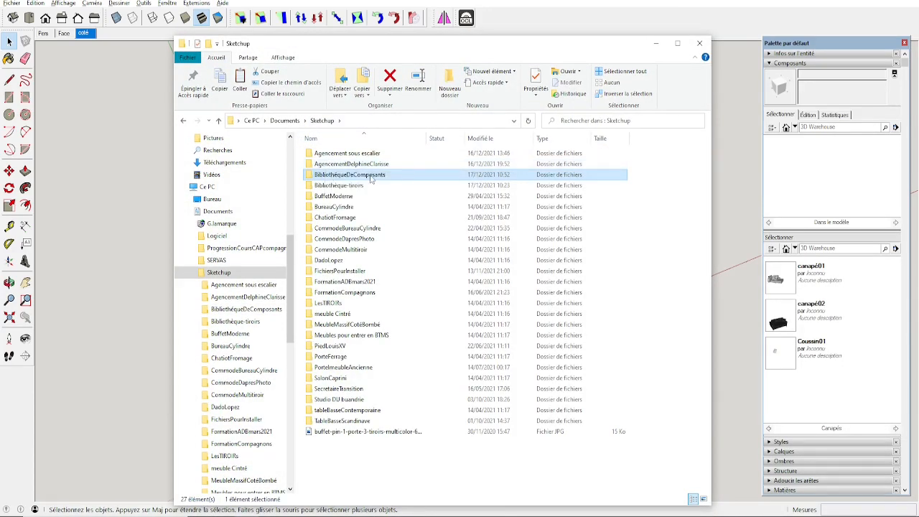
double_click(332, 176)
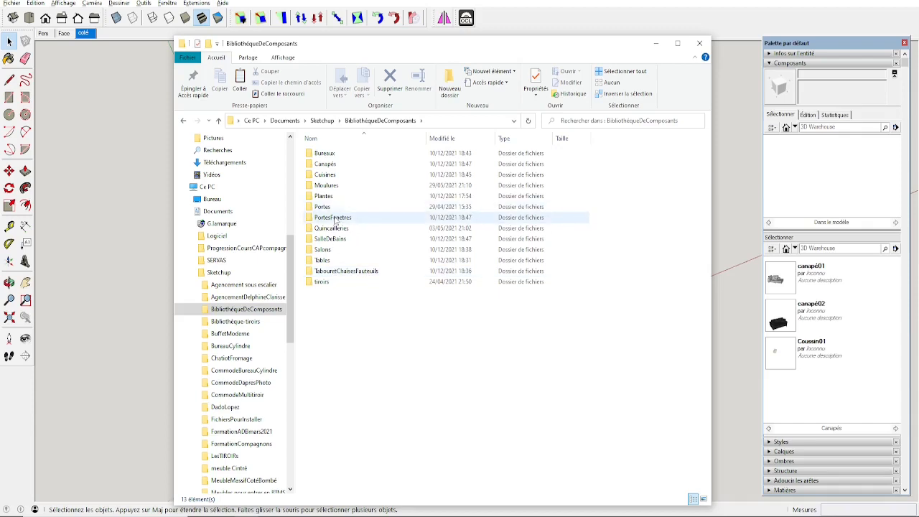
mouse_move(337, 220)
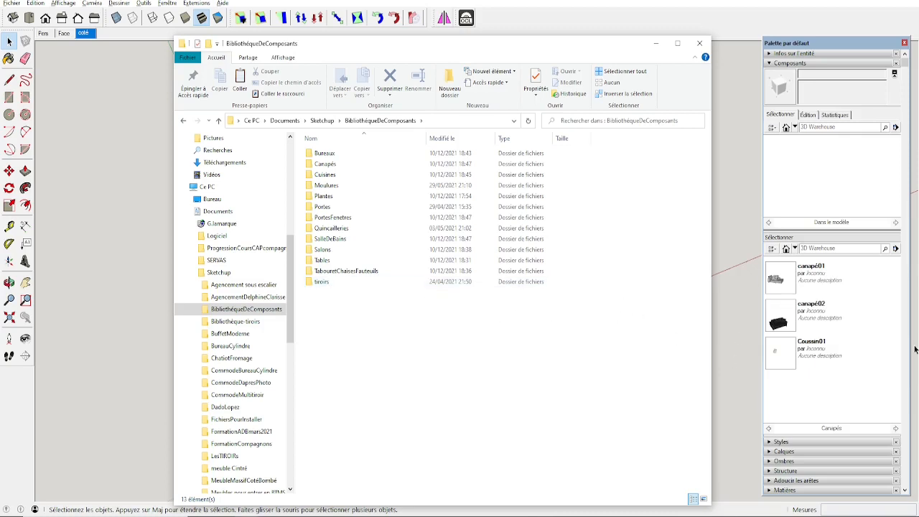
click(840, 384)
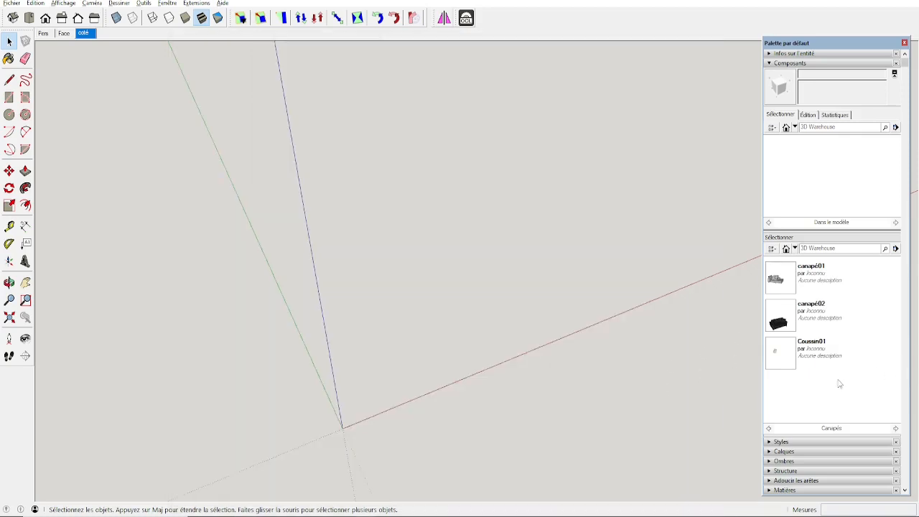
- Search 3D Warehouse for "personnages" in the secondary component pane and open the "PERSONNAGES" collection
click(834, 248)
text(personnages)
key(Return)
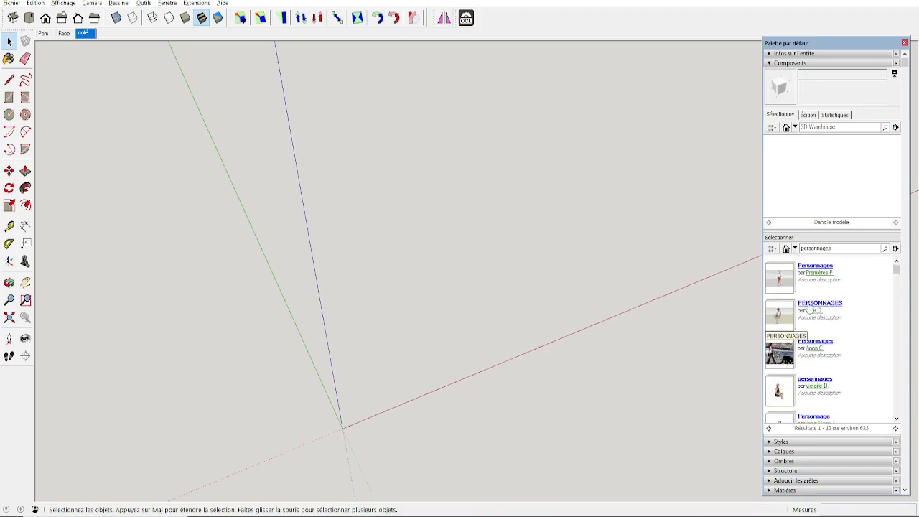
click(810, 310)
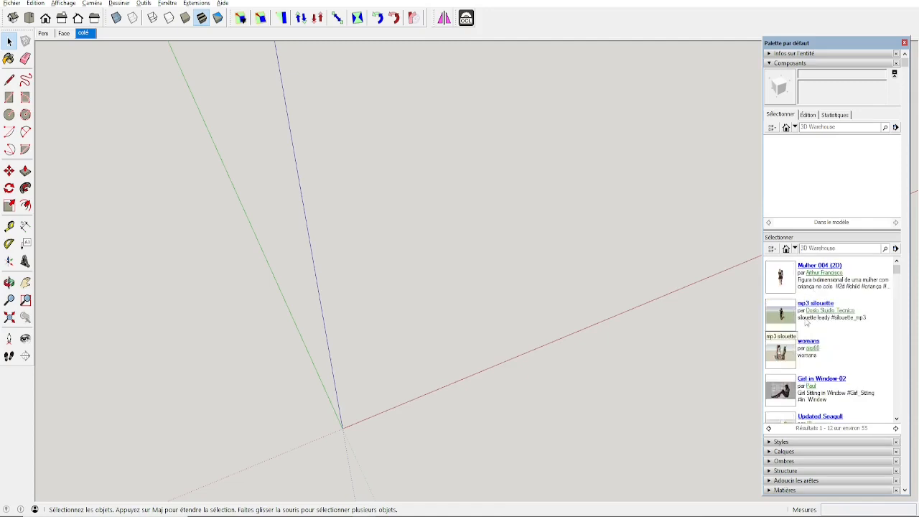
- Insert the "Mulher 004 (2D)" component into the model at the axes origin
click(783, 277)
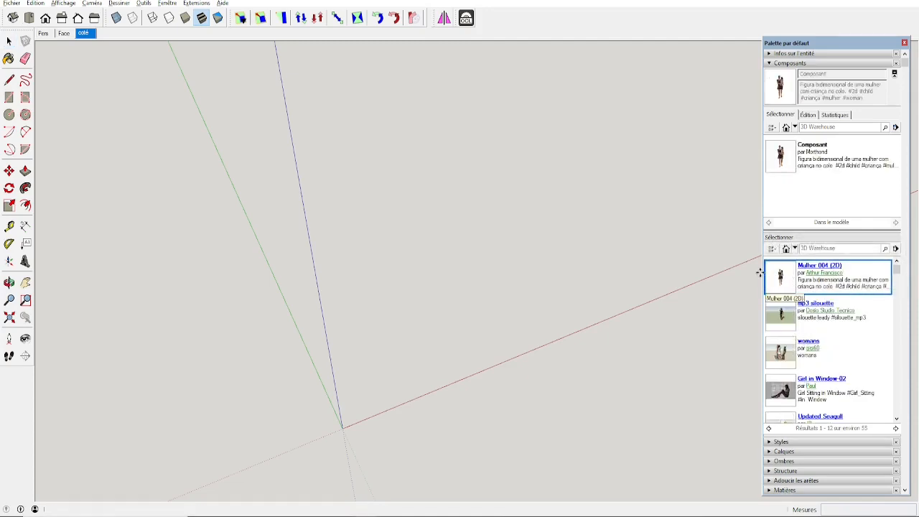
click(341, 429)
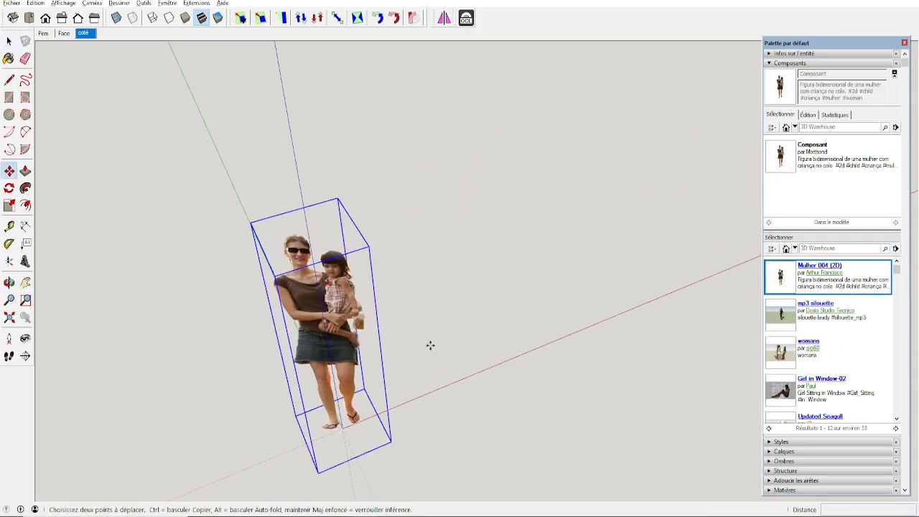
middle_drag(430, 345, 683, 293)
scroll(453, 204, up, 3)
key(space)
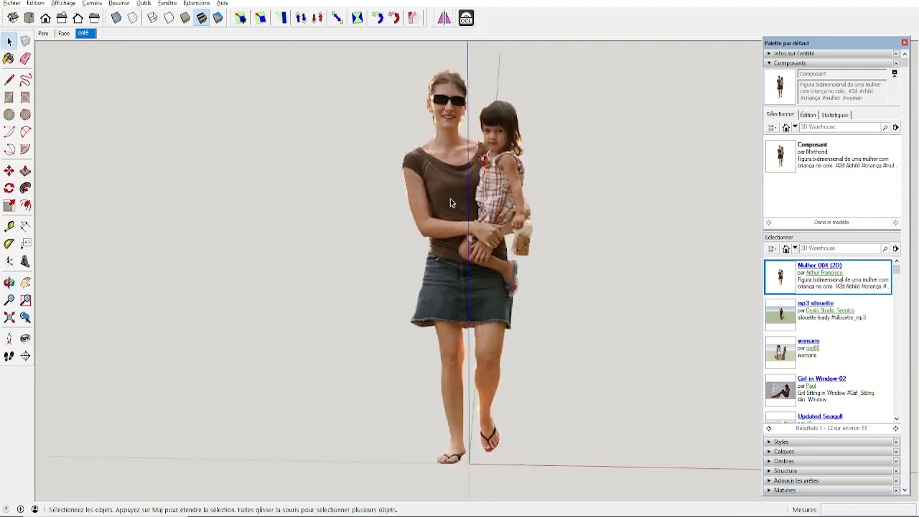
scroll(470, 224, down, 4)
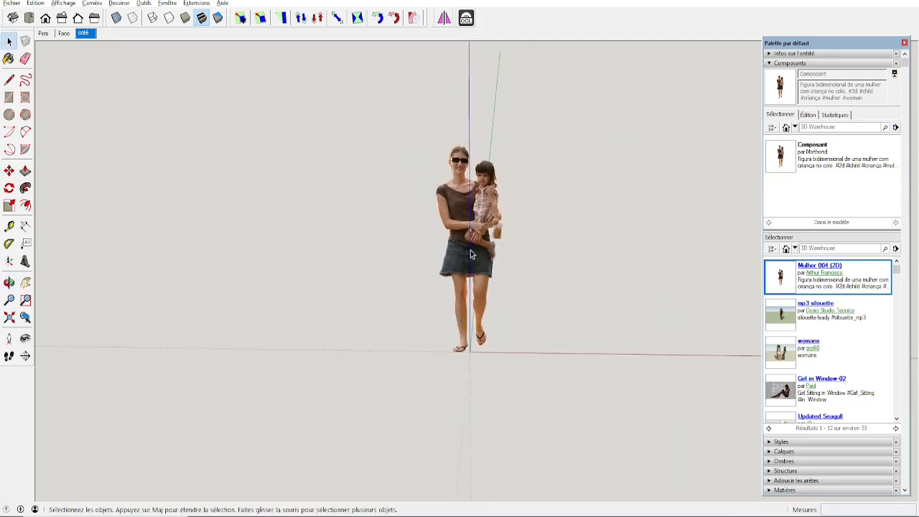
middle_drag(475, 255, 484, 226)
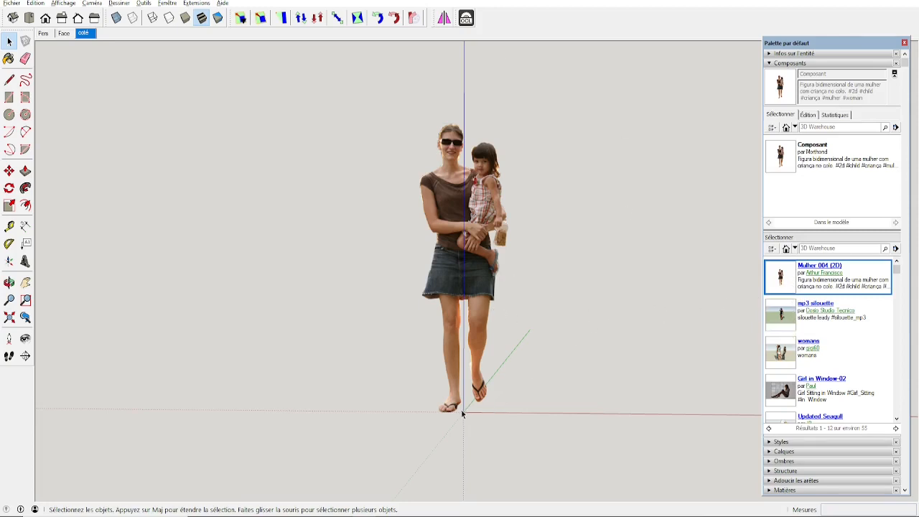
- Explode the woman-and-child component twice, down to its raw textured face, and clear the selection
click(460, 268)
right_click(454, 268)
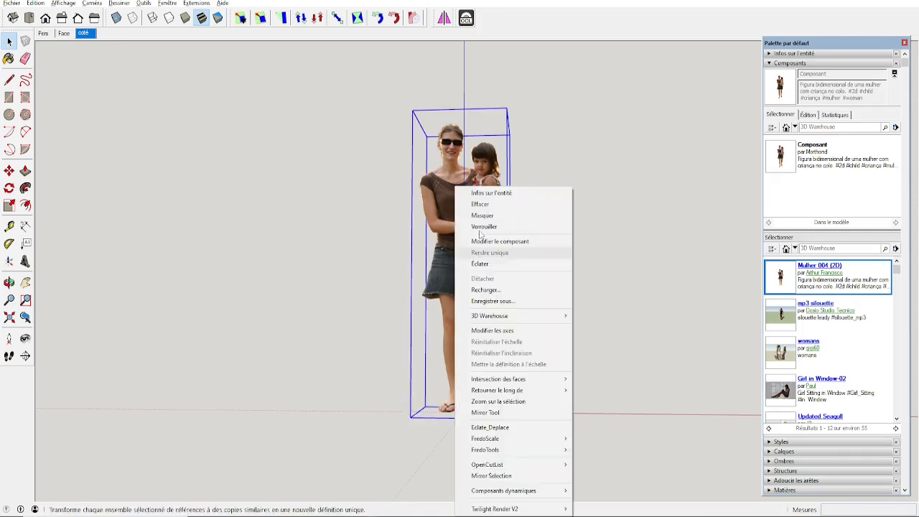
click(485, 262)
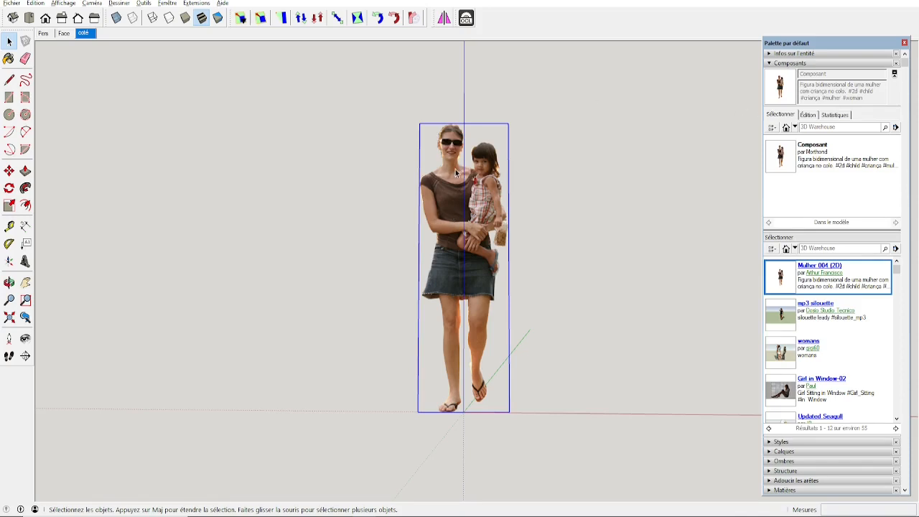
right_click(451, 205)
click(478, 264)
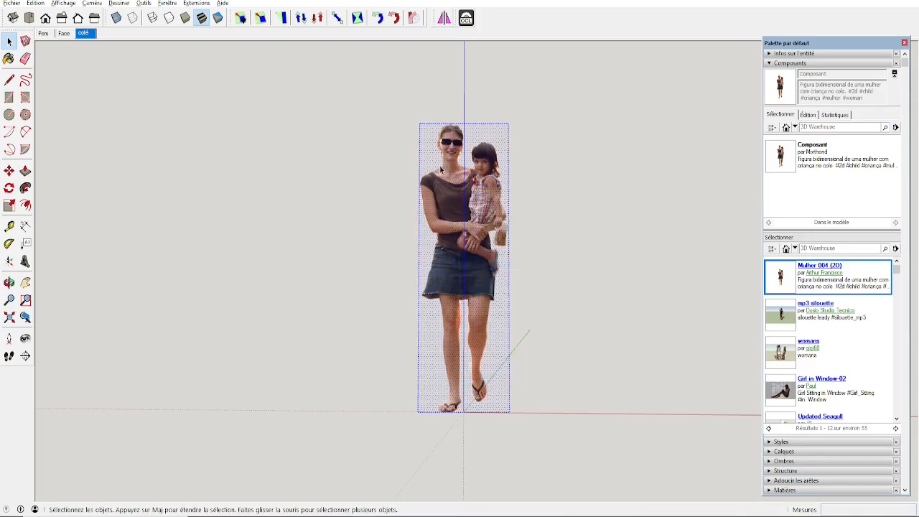
click(572, 301)
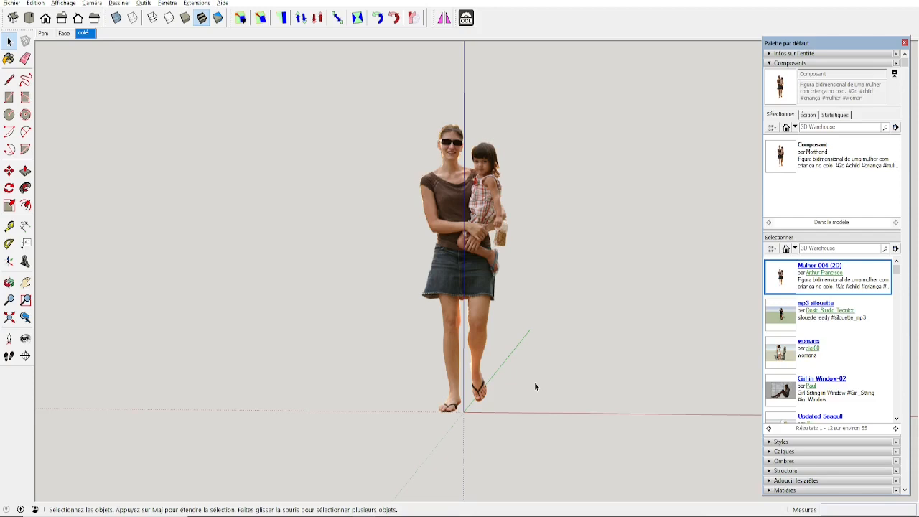
click(465, 258)
click(541, 307)
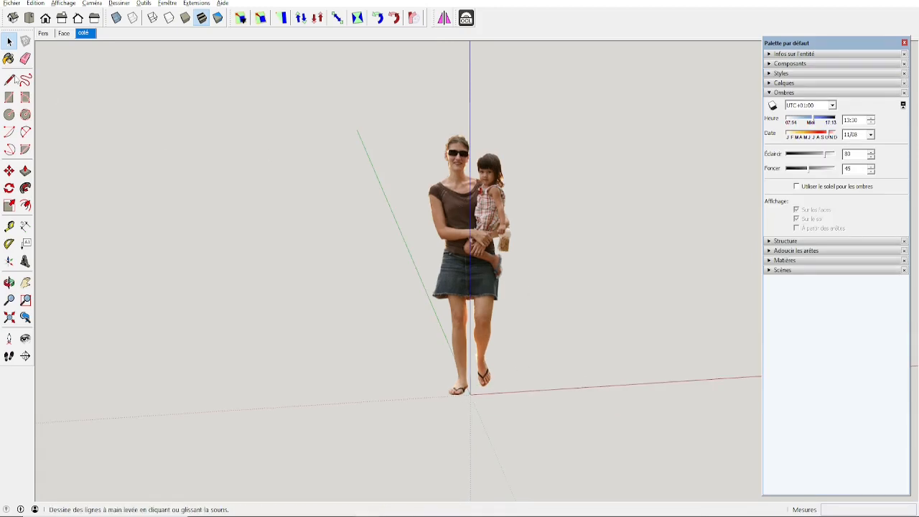
- Start saving the model under a new name and create and open a "Personnages" folder in Documents > Sketchup > BibliothèqueDeComposants
click(12, 4)
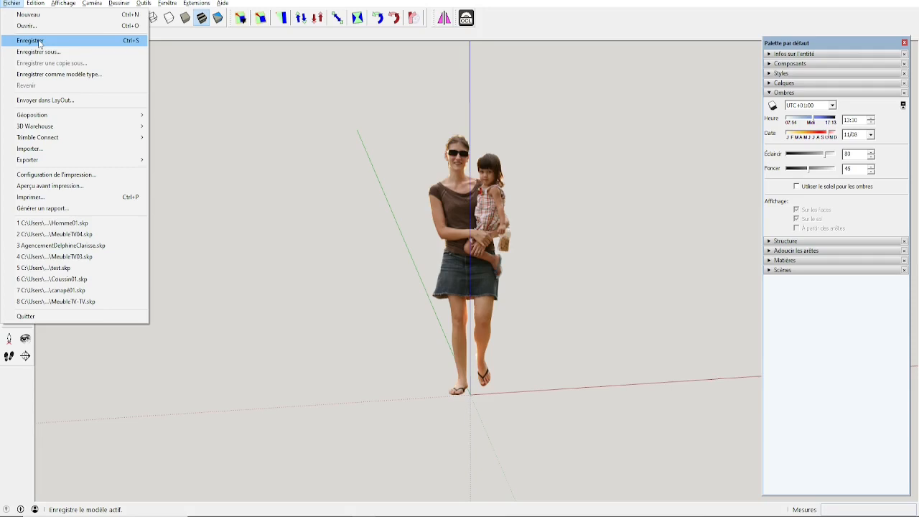
click(41, 54)
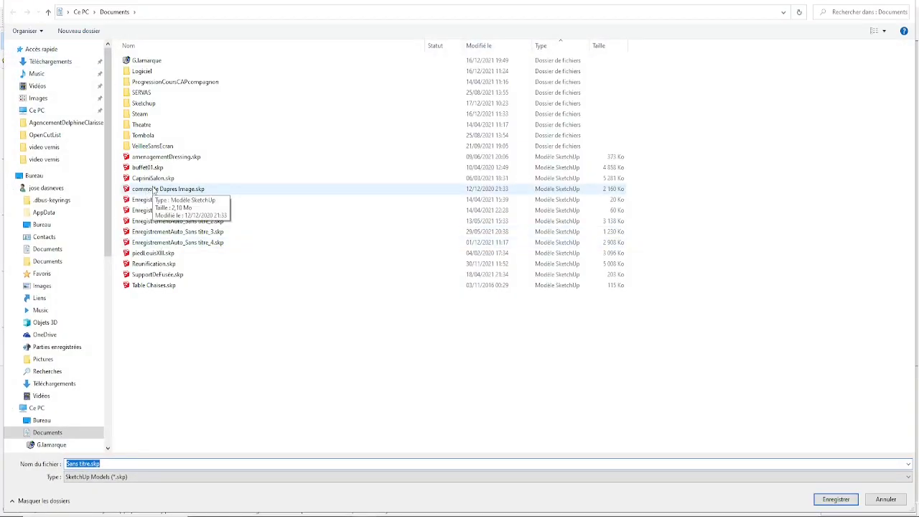
double_click(147, 103)
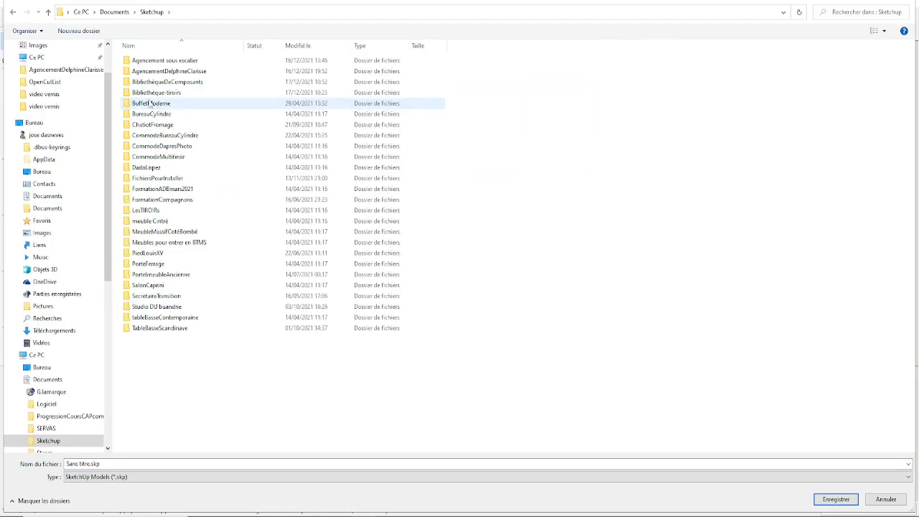
double_click(140, 83)
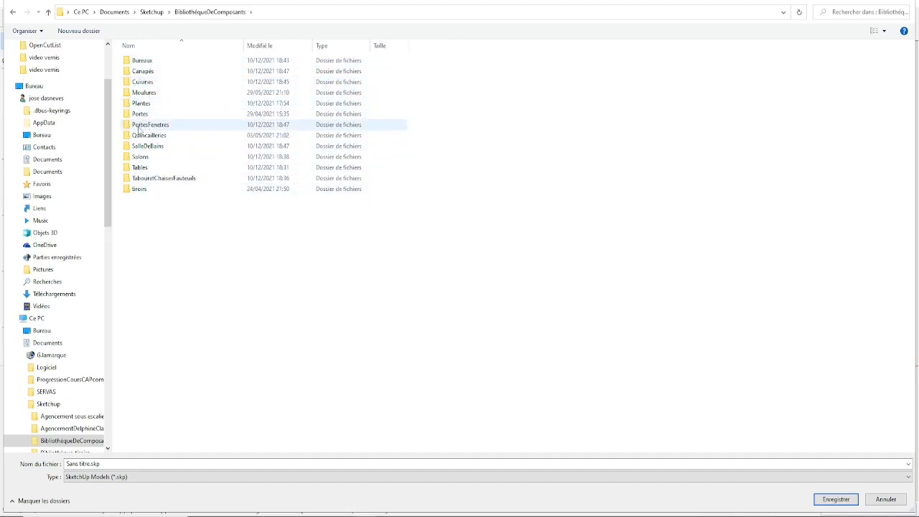
click(79, 30)
text(Personnages)
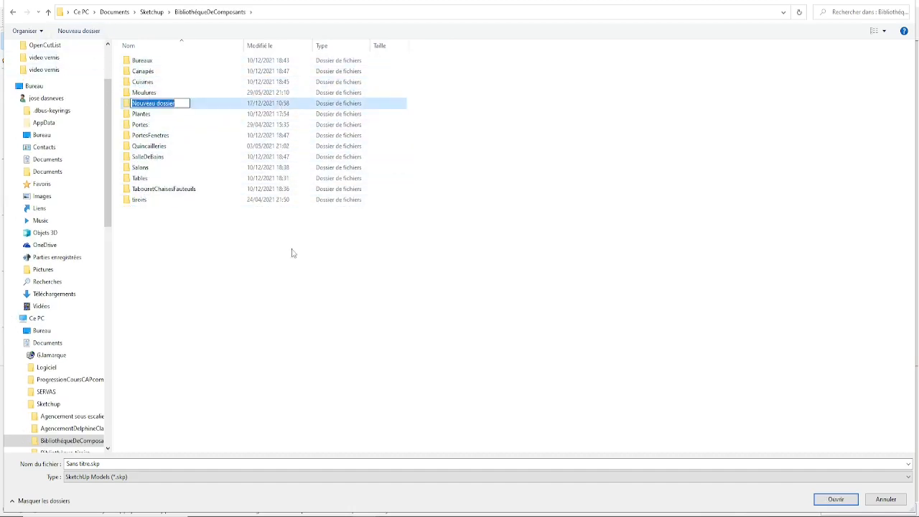
key(Return)
double_click(140, 105)
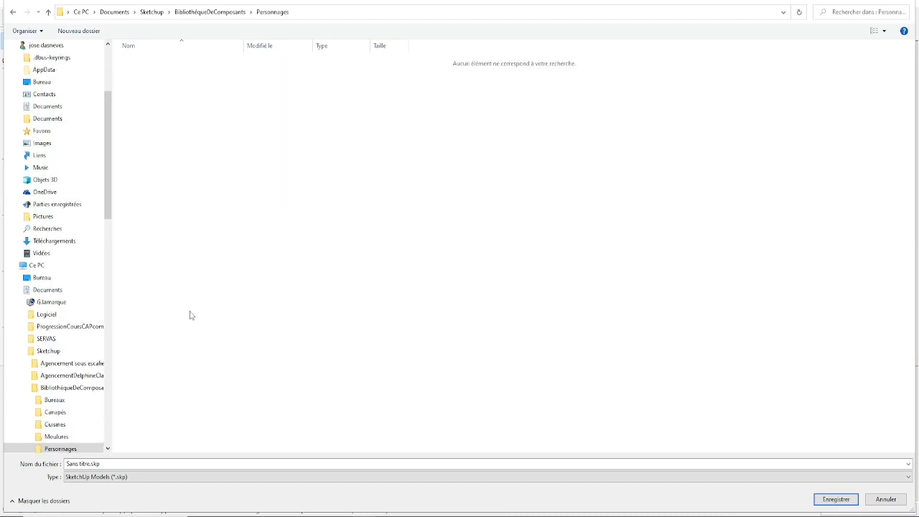
- Save the model as "femmeEtEnfant" in the Personnages folder
click(107, 464)
text(femmeEtEnfant)
click(833, 499)
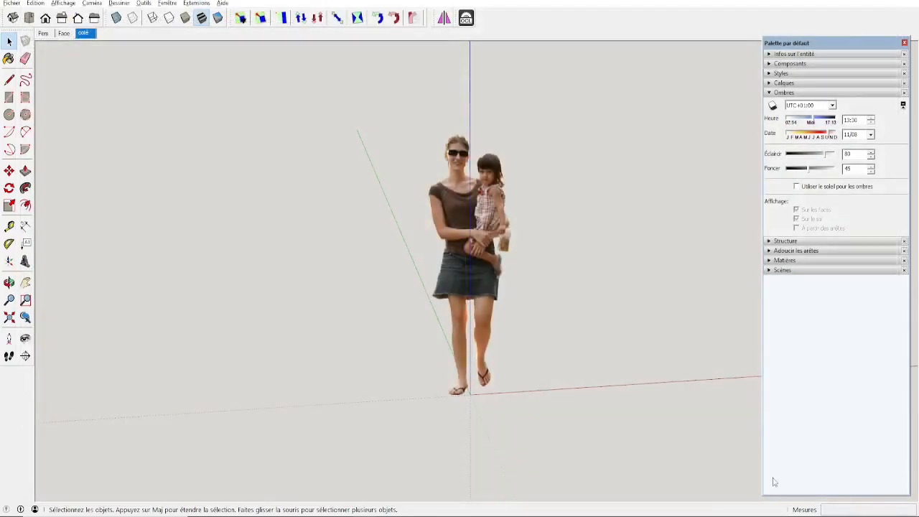
- Purge the unused layers from the model and leave the Shadows and Layers palettes collapsed
click(771, 93)
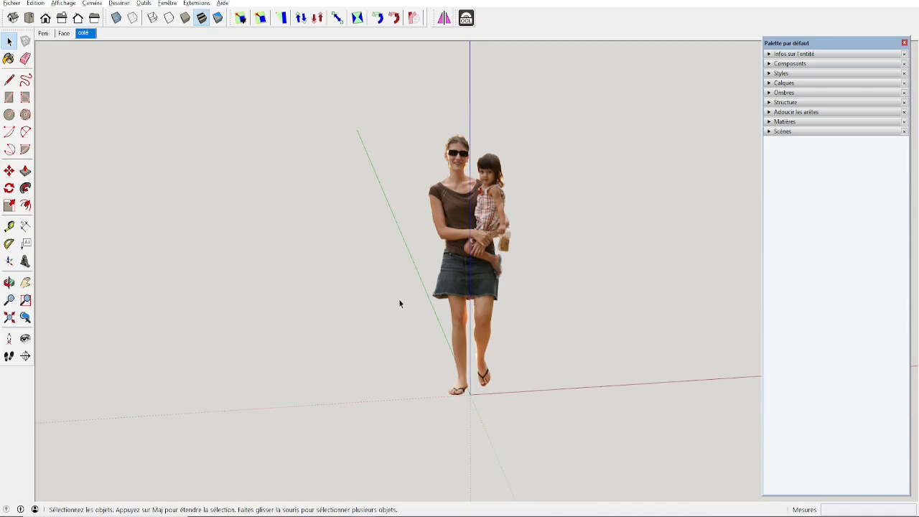
click(769, 82)
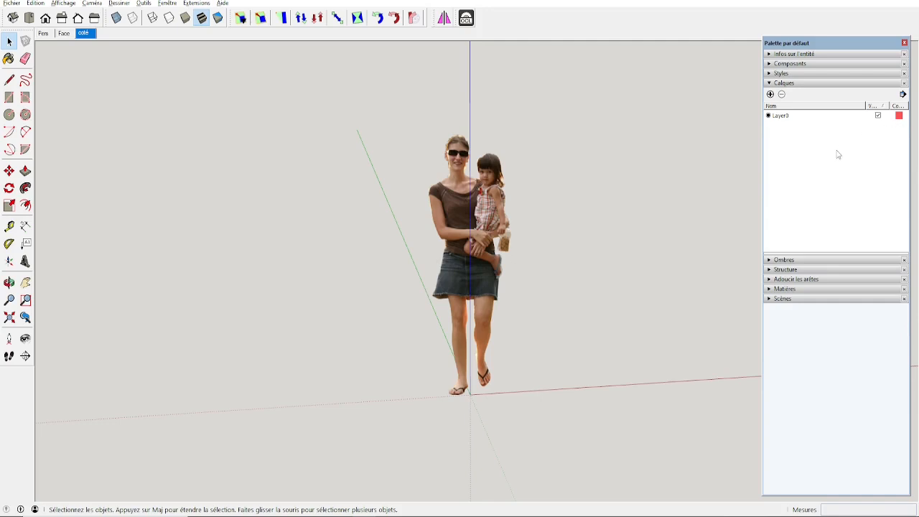
click(903, 94)
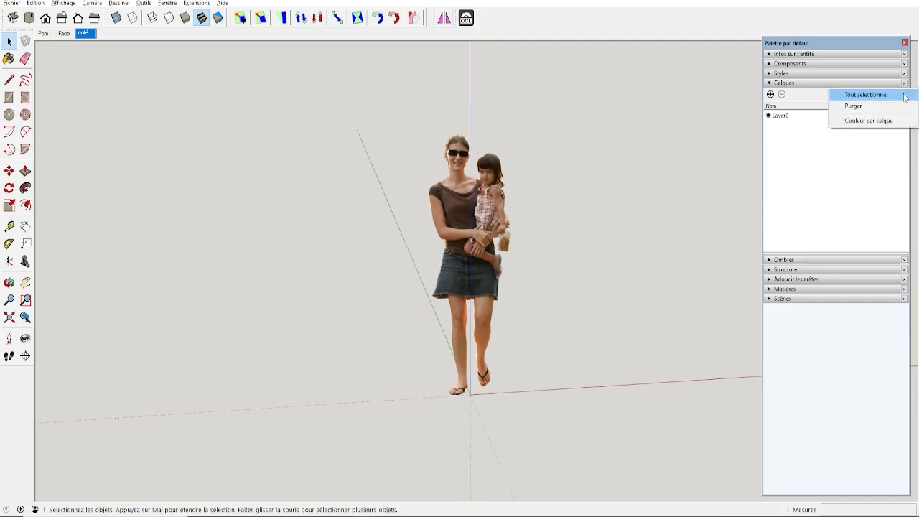
click(855, 106)
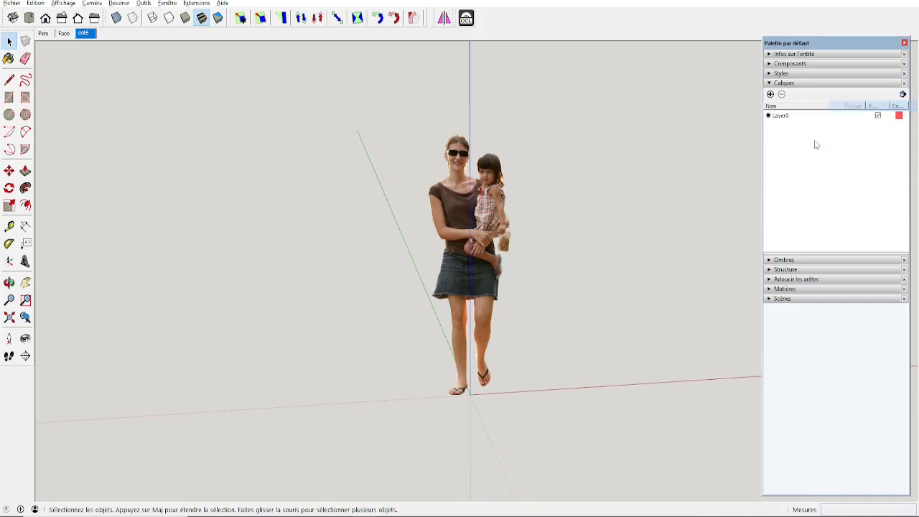
click(770, 84)
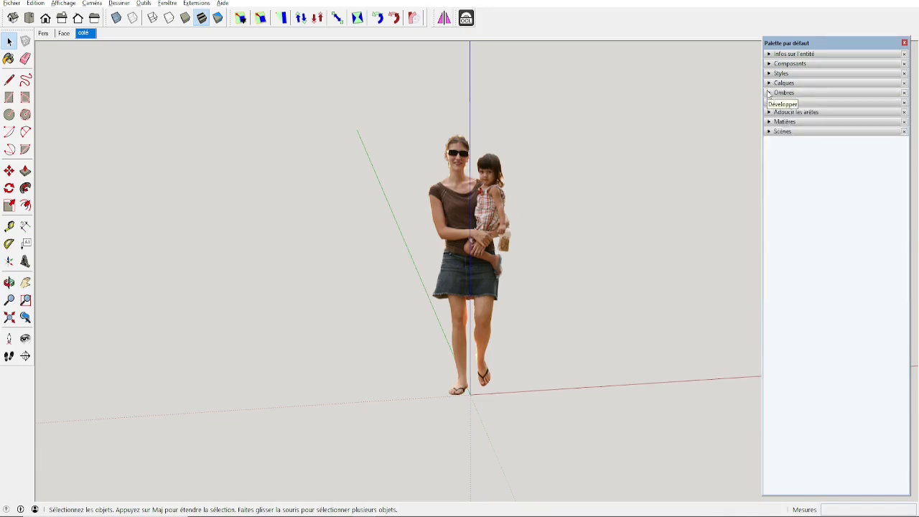
- Expand the Components palette and try to purge the unused components from the model
click(770, 63)
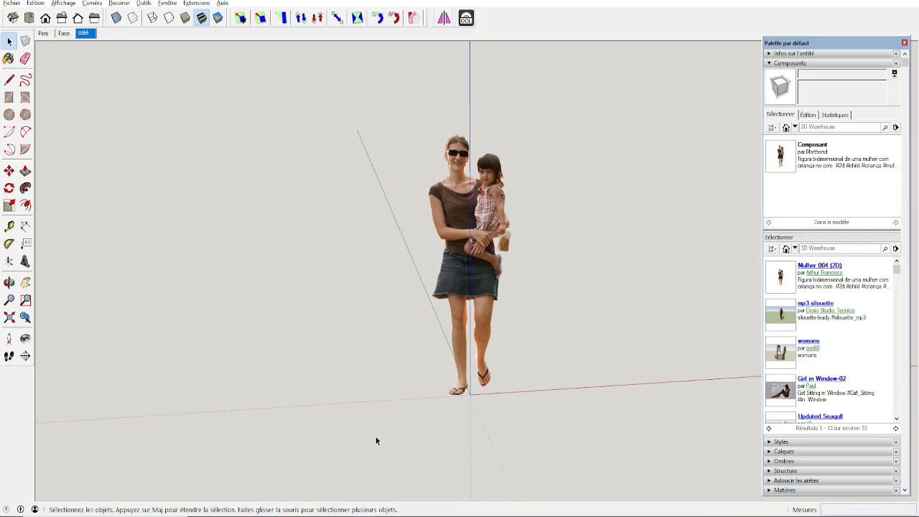
click(895, 127)
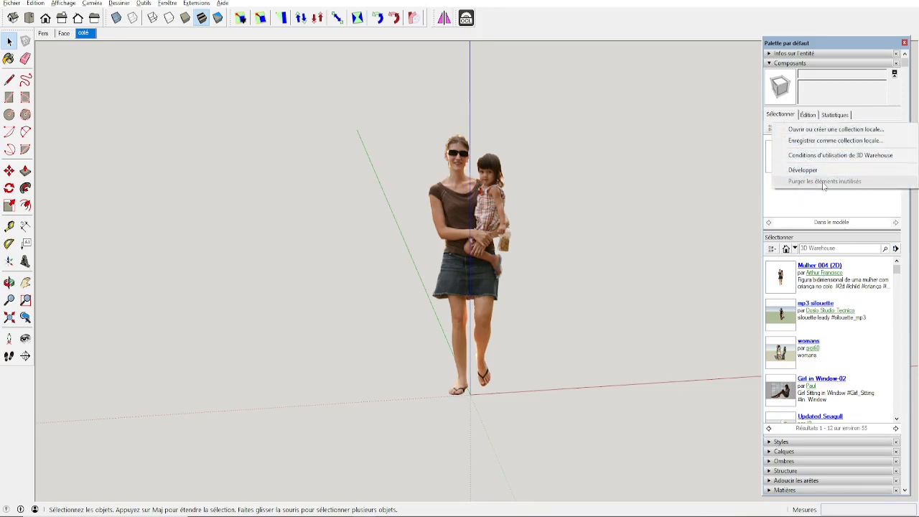
click(803, 170)
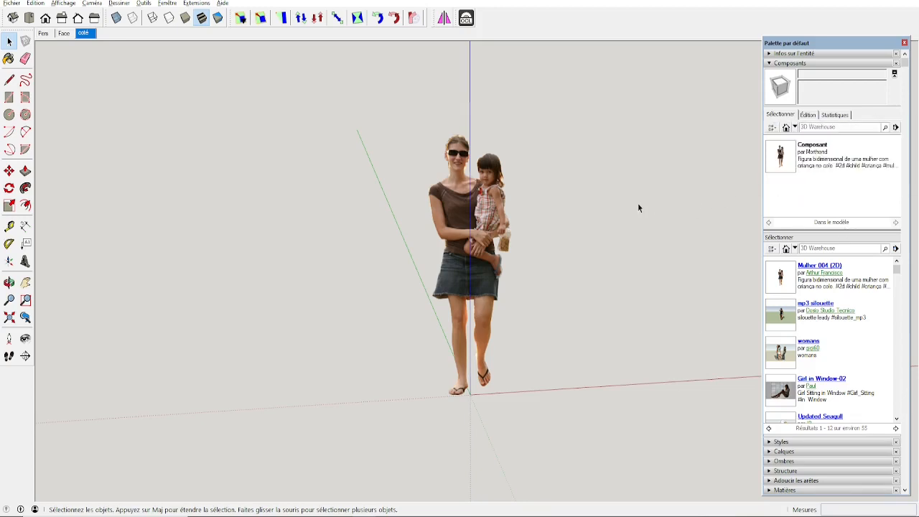
click(775, 63)
- Place the "mp3 silouette" figure from the 3D Warehouse results beside the woman and child, and delete the woman-and-child figure
click(785, 316)
click(618, 381)
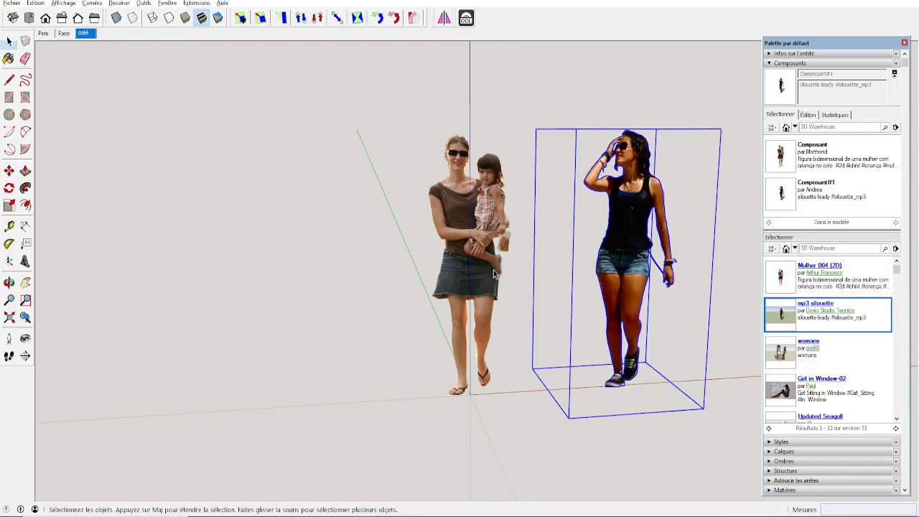
click(490, 268)
key(Delete)
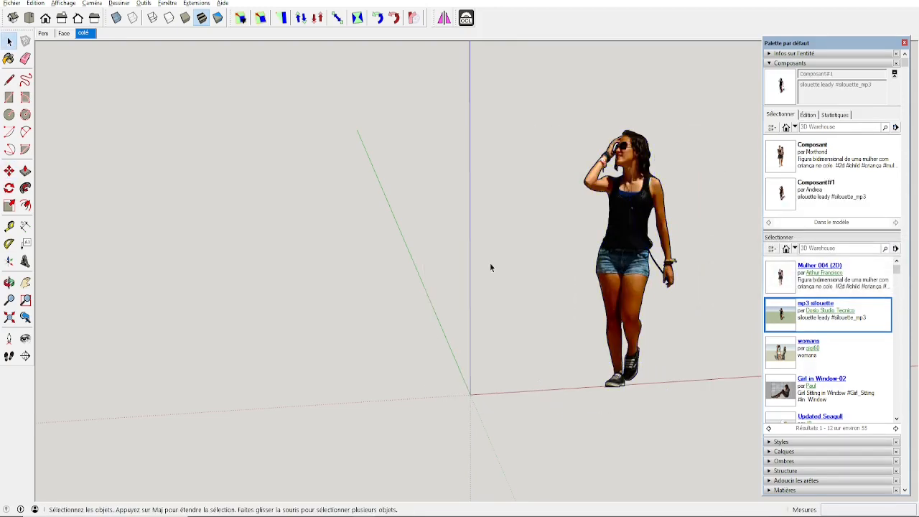
- Move the silhouette figure by its foot onto the axes origin and explode the component
click(640, 270)
key(m)
click(616, 386)
click(470, 394)
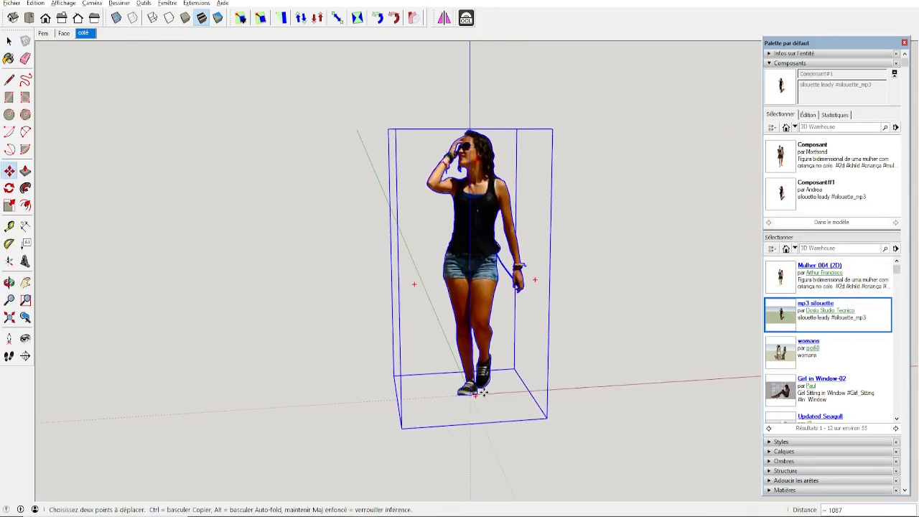
right_click(483, 186)
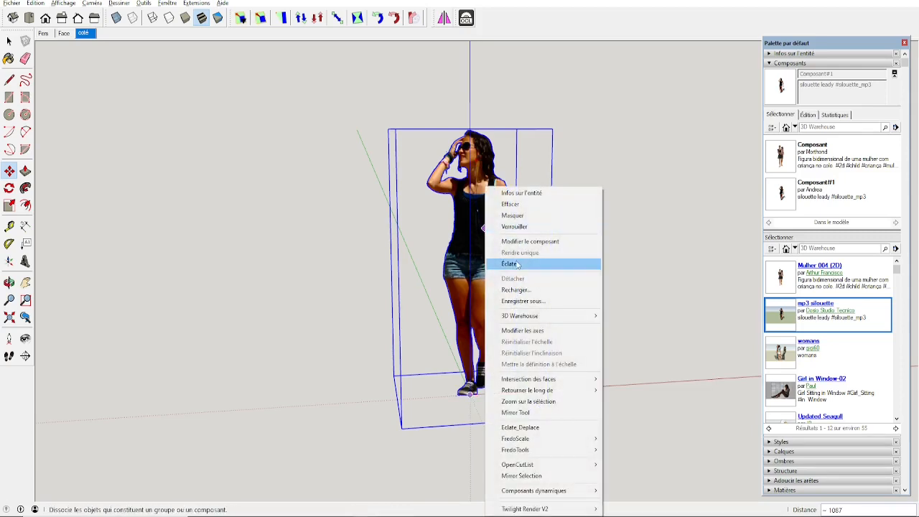
click(531, 263)
- Save the model under the new name "femme01" in the Personnages folder
click(11, 3)
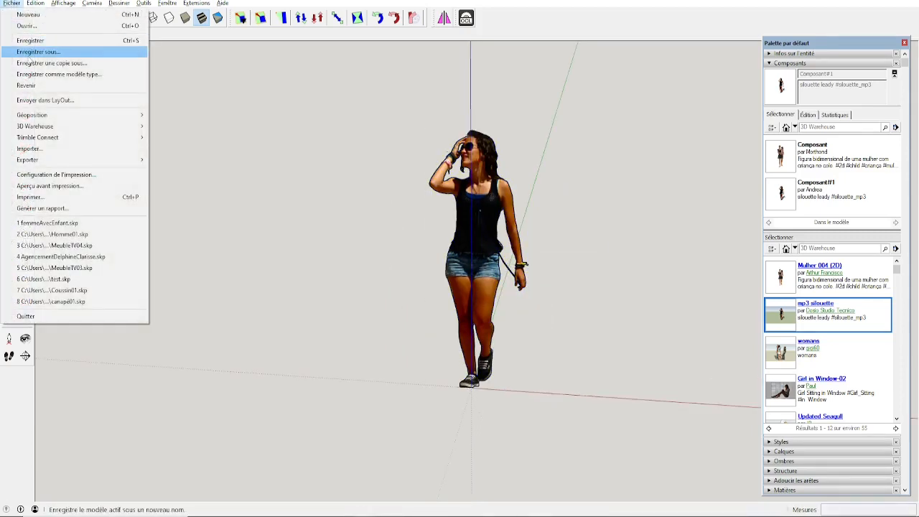
click(31, 55)
drag(113, 464, 134, 465)
text(01)
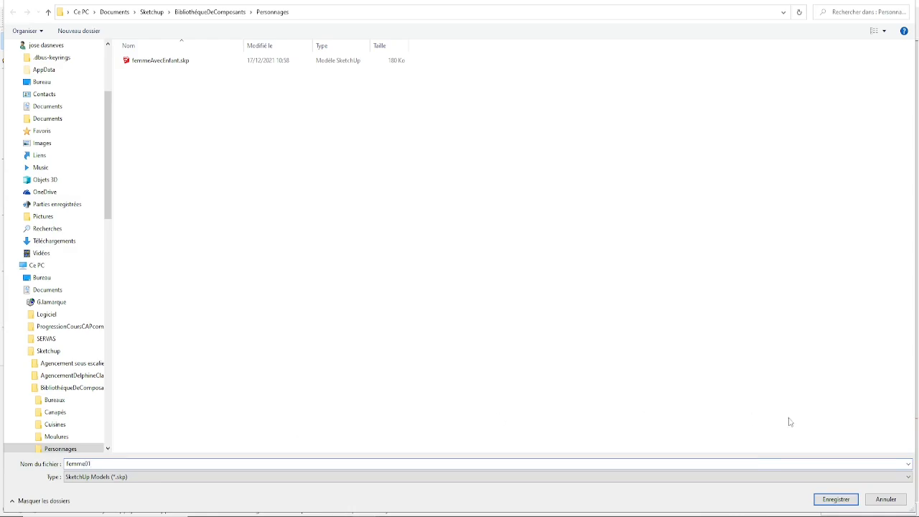
key(Return)
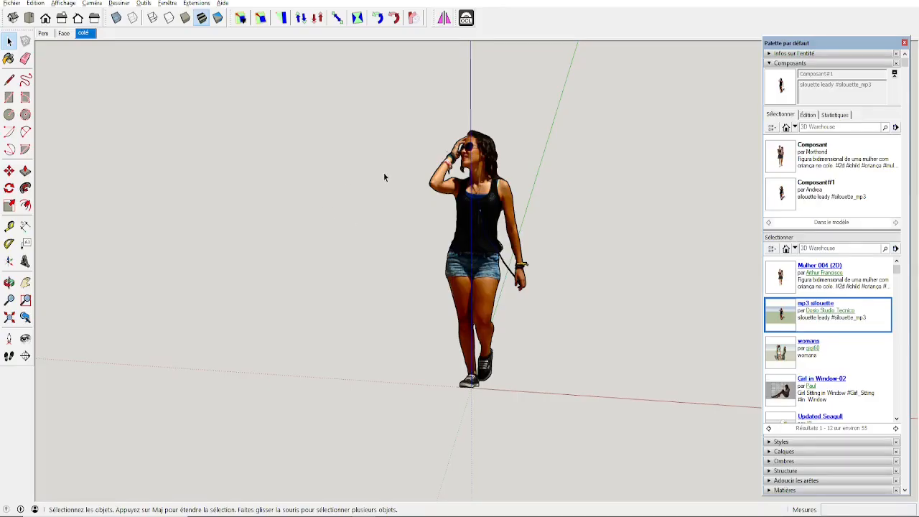
- Check the Styles and Layers palettes for leftover items, leaving both palettes and the Components palette collapsed
click(769, 63)
click(770, 73)
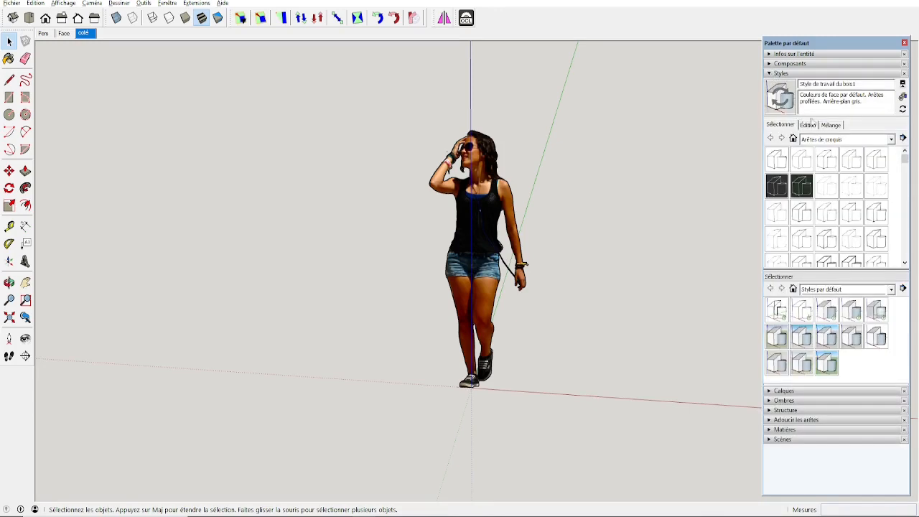
click(770, 73)
click(770, 83)
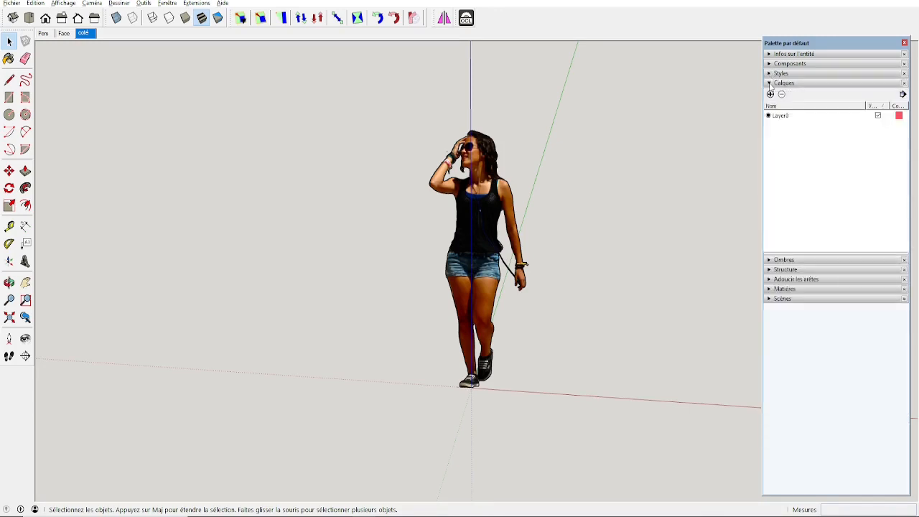
click(770, 83)
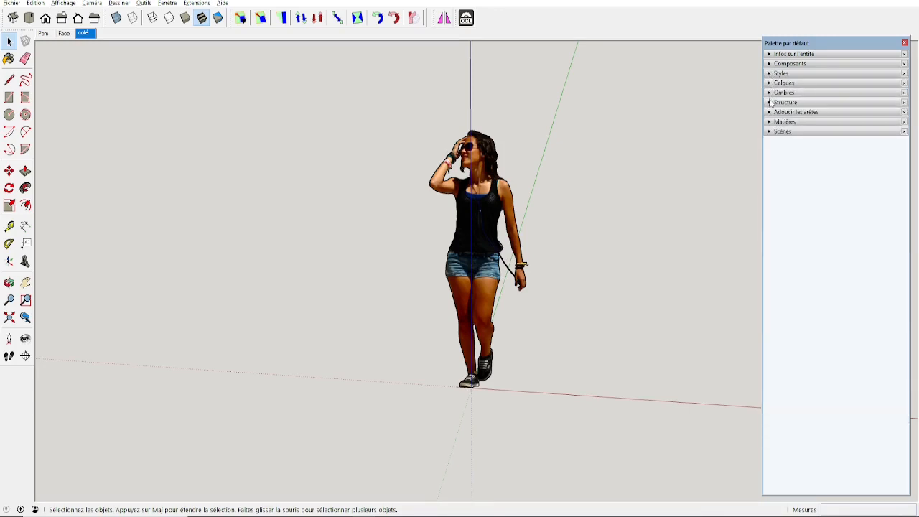
- Reopen the Components palette and purge the unused components from the model
click(769, 63)
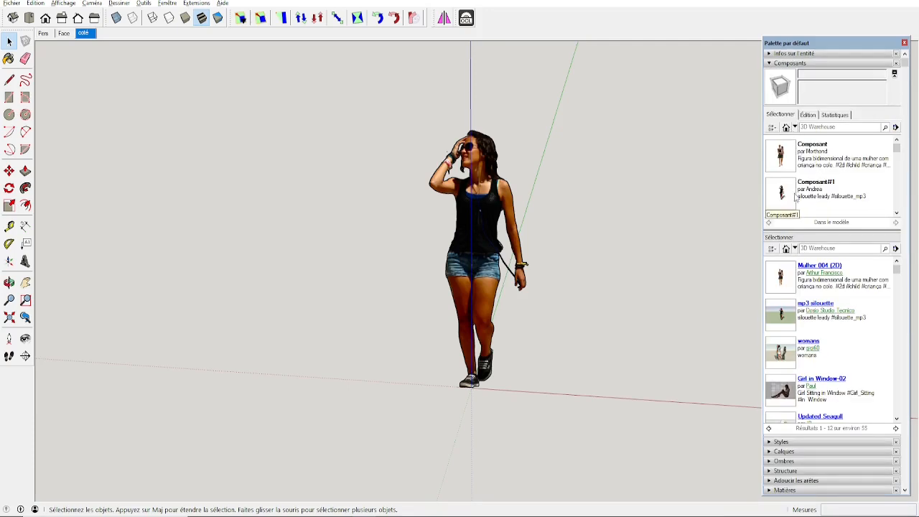
click(895, 127)
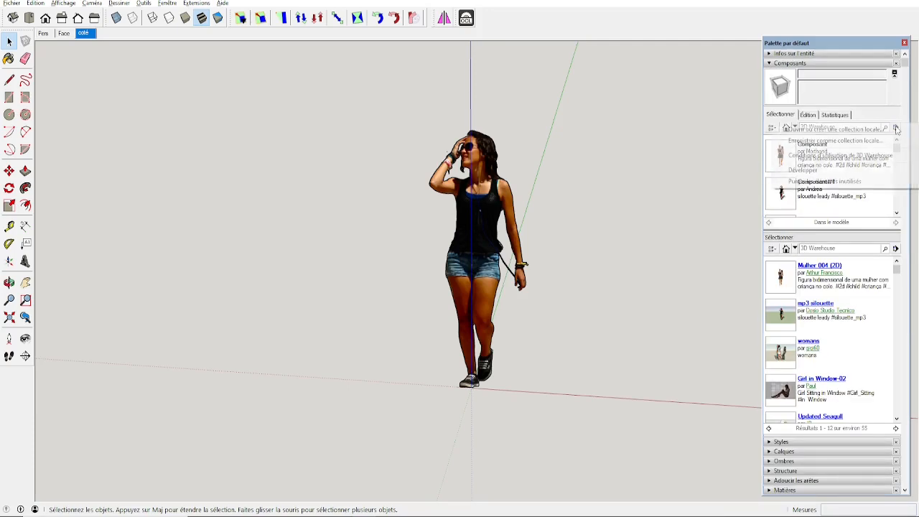
click(826, 171)
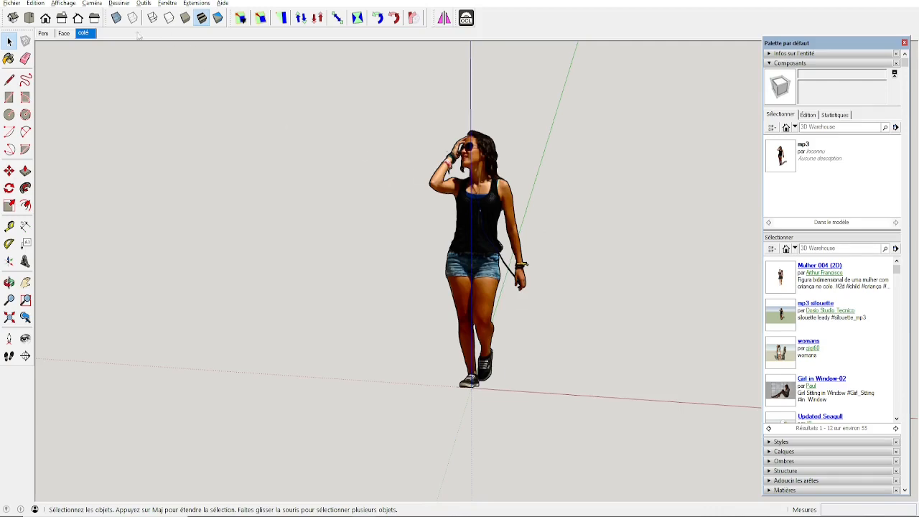
- Save the purged model over femme01.skp in the Personnages folder, replacing the existing file
click(12, 2)
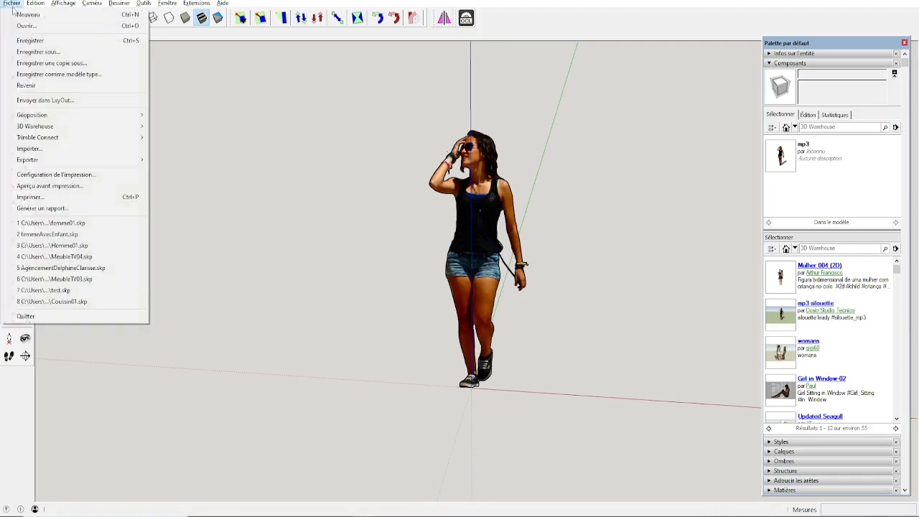
click(23, 51)
click(146, 62)
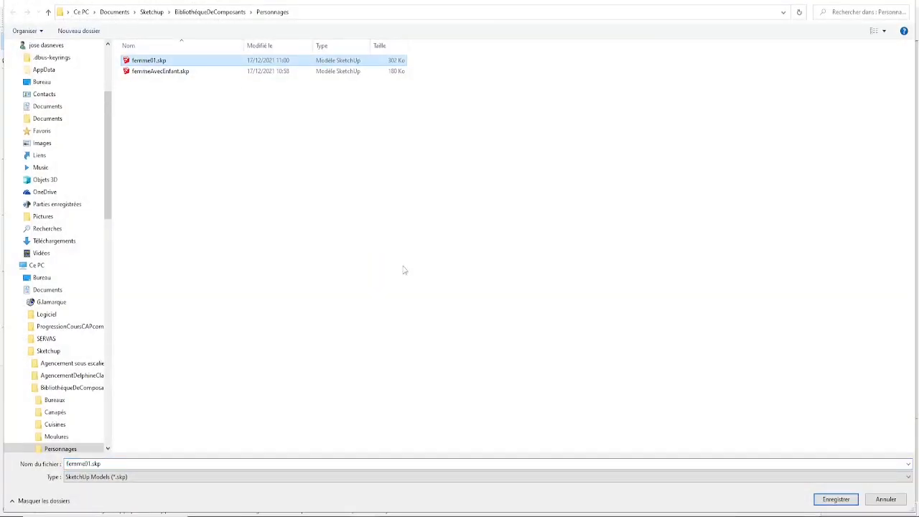
click(837, 499)
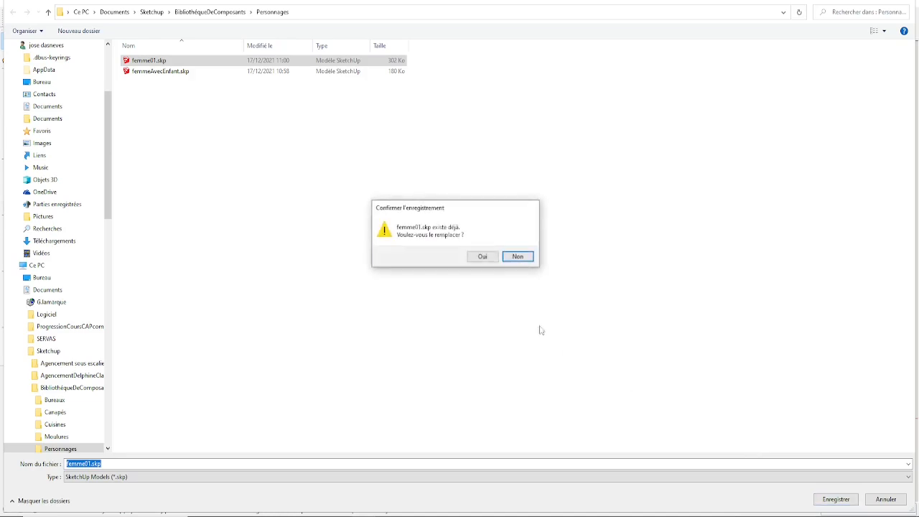
click(483, 257)
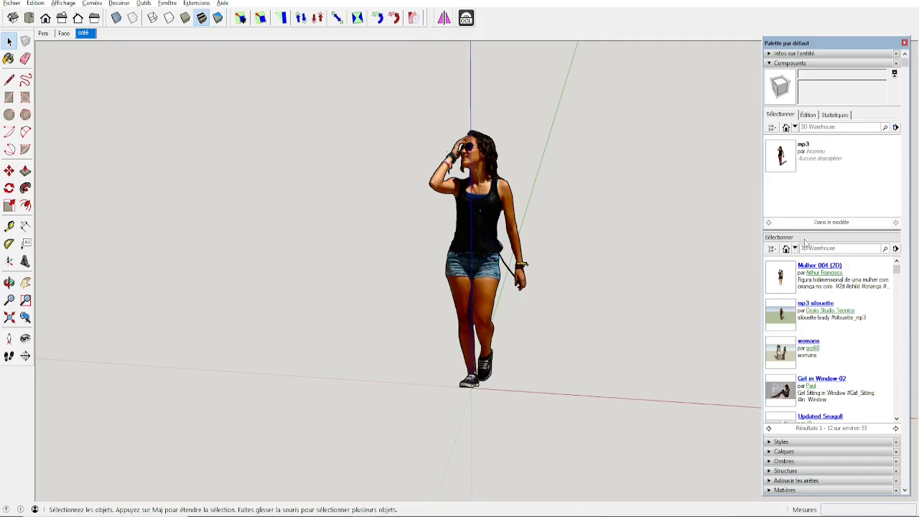
- Search the 3D Warehouse for "canapé" and insert the rounded light-blue two-seat sofa into the model along the red axis
click(833, 248)
scroll(813, 352, down, 2)
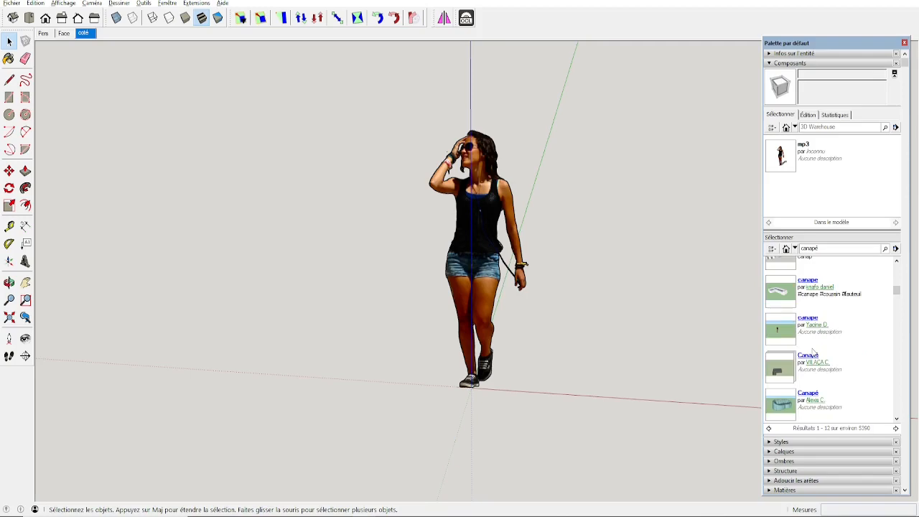
click(782, 408)
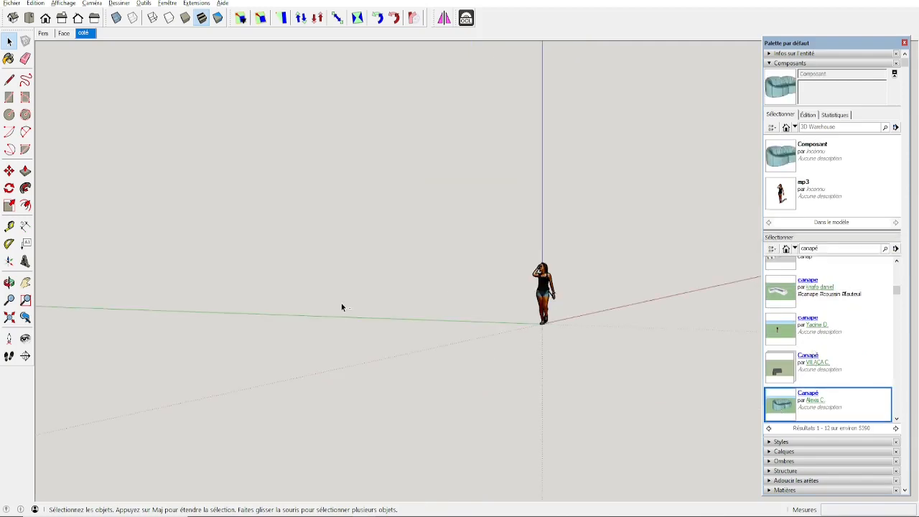
key(shift+z)
scroll(385, 335, down, 2)
middle_drag(271, 363, 148, 335)
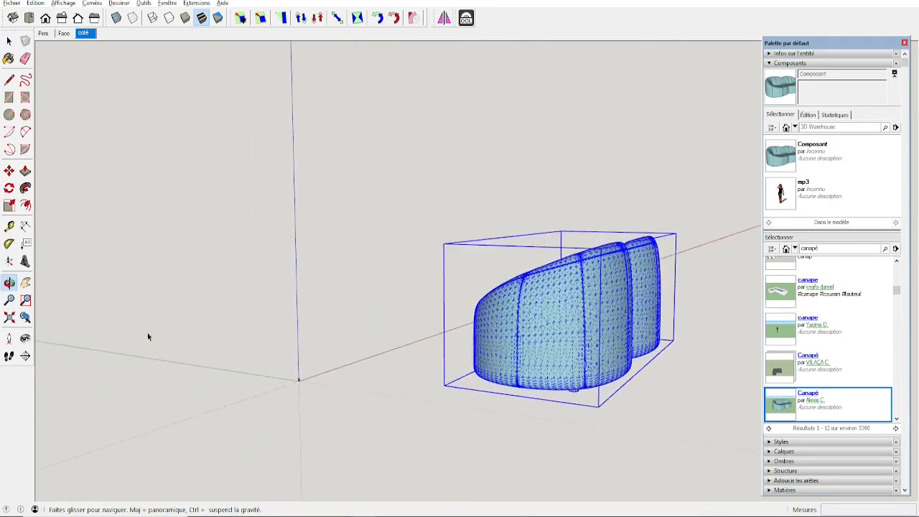
scroll(302, 381, up, 6)
scroll(287, 384, down, 6)
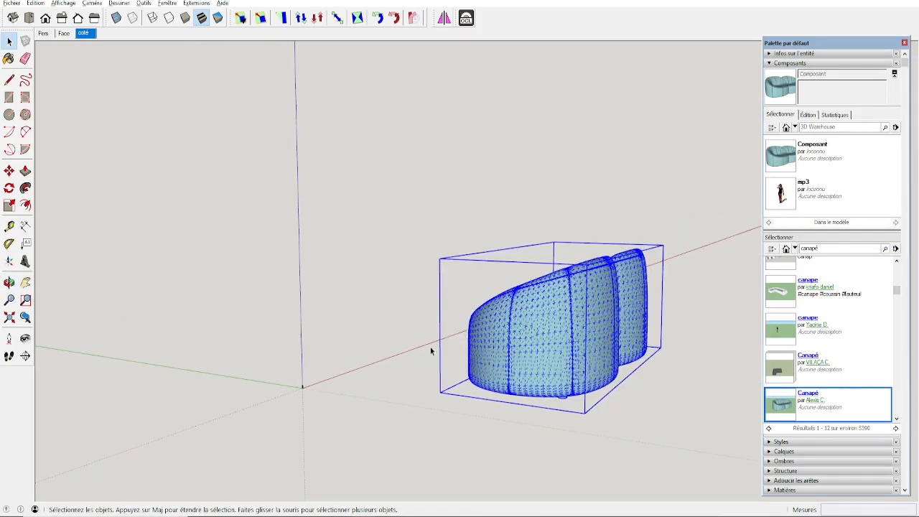
middle_drag(395, 375, 215, 420)
- Scale the sofa down from an upper corner of its bounding box with the Scale tool
click(589, 272)
key(m)
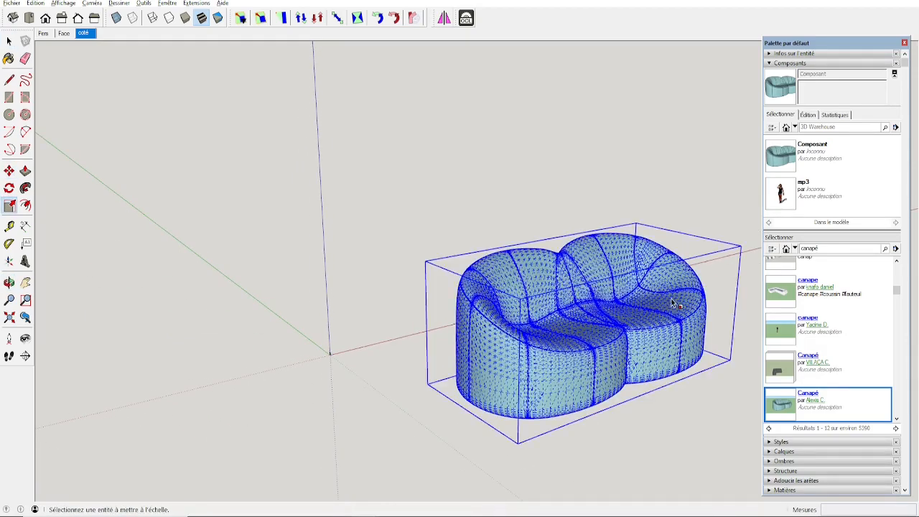
key(space)
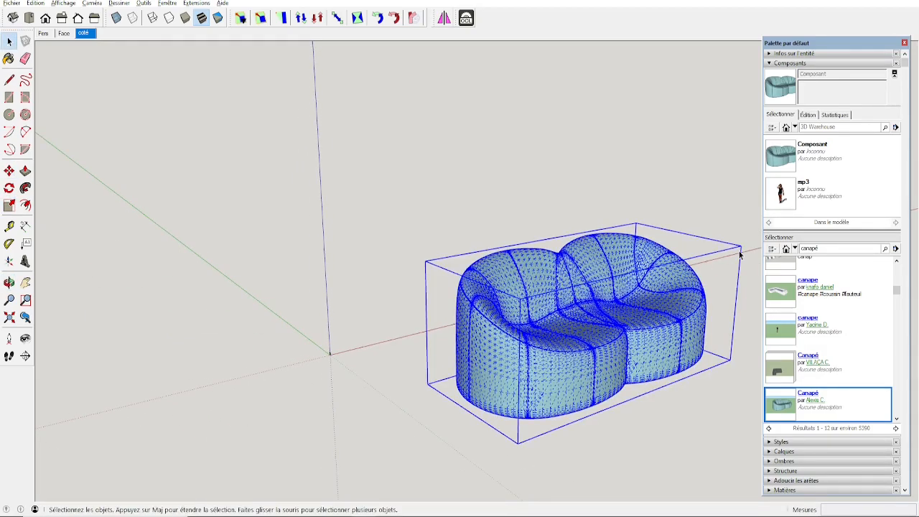
key(s)
drag(741, 248, 482, 423)
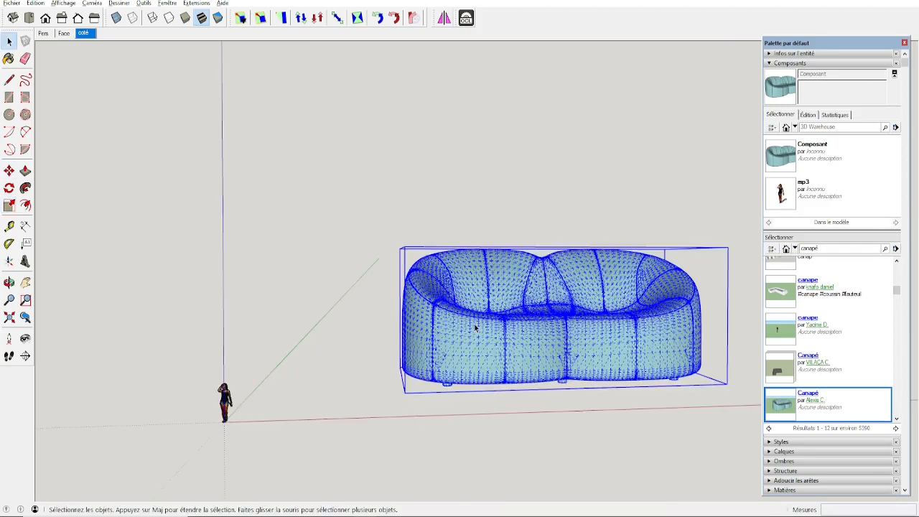
- Explode the sofa component and its nested levels four times in succession
right_click(474, 327)
click(496, 73)
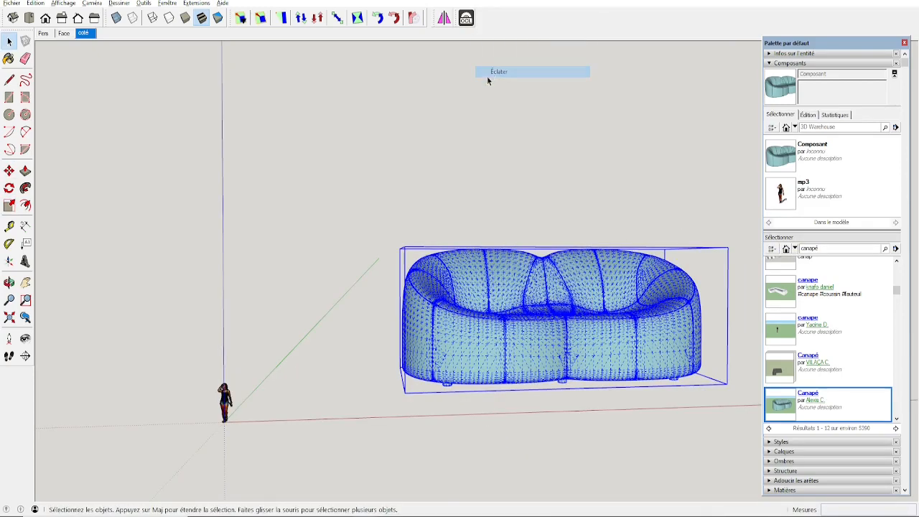
right_click(503, 290)
click(528, 264)
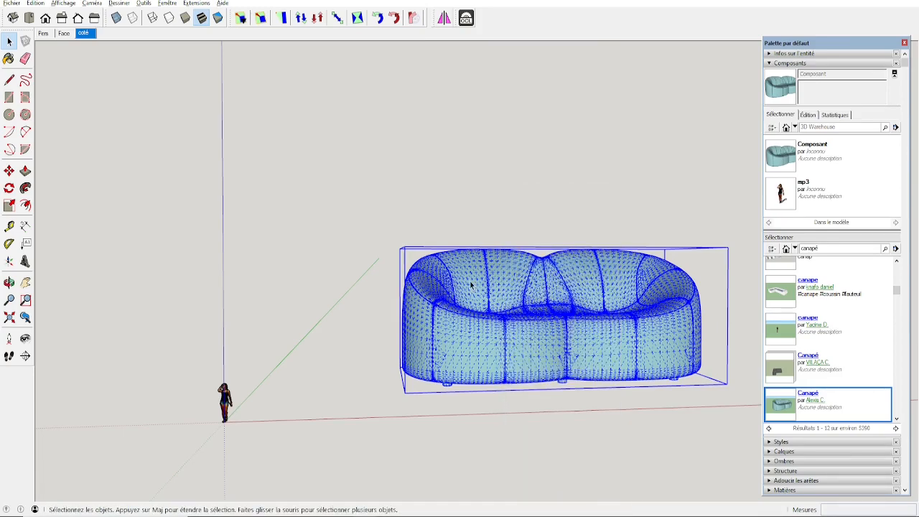
right_click(470, 285)
click(499, 263)
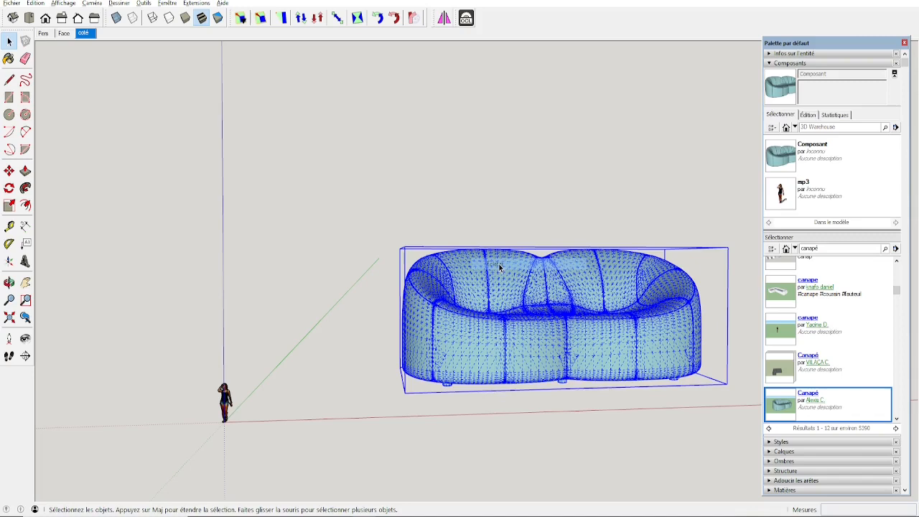
right_click(469, 327)
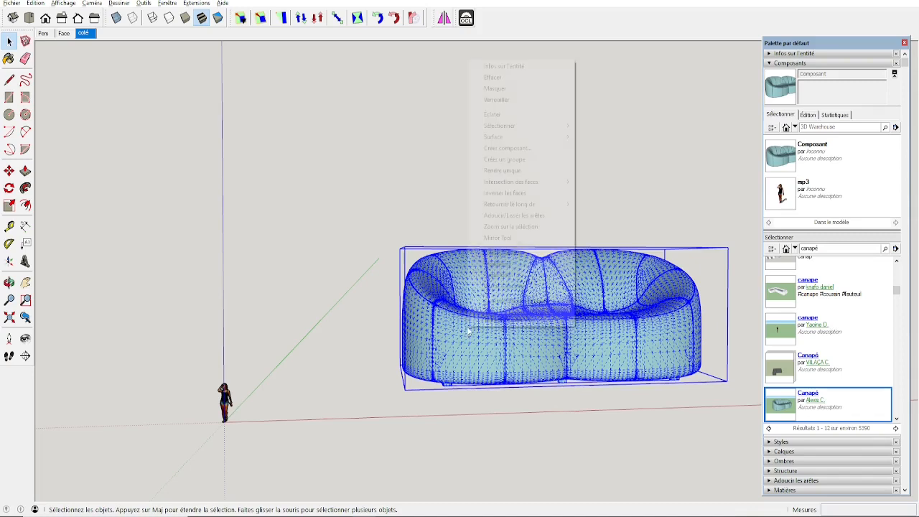
click(492, 115)
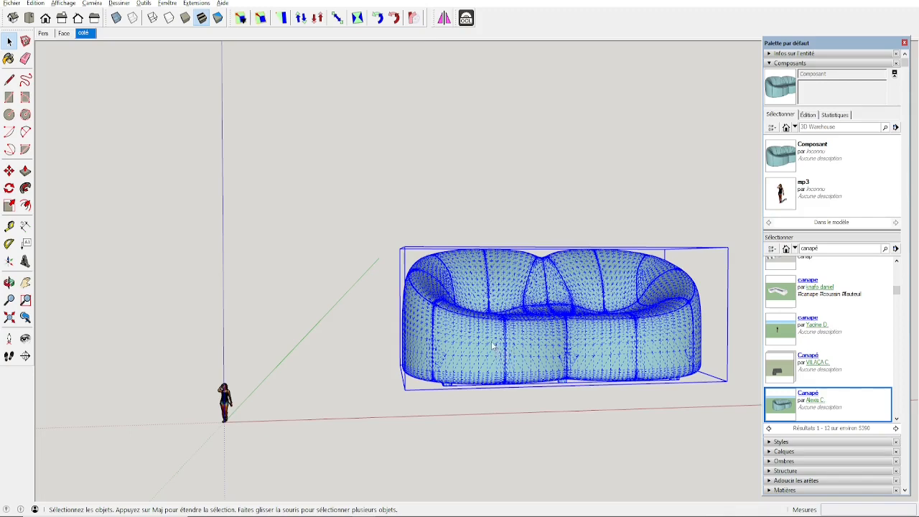
- Clear the selection and examine the exploded sofa's mesh density from the front and above
click(560, 402)
scroll(525, 358, up, 3)
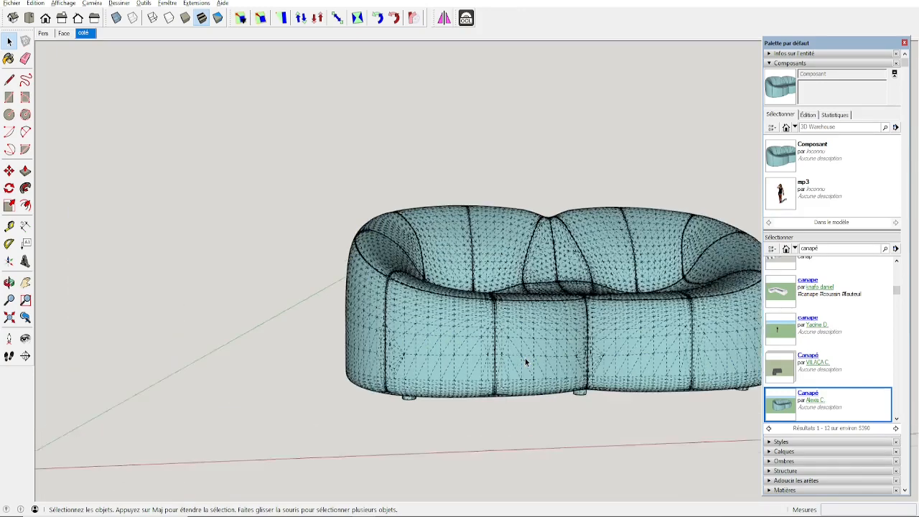
scroll(525, 359, down, 2)
click(536, 337)
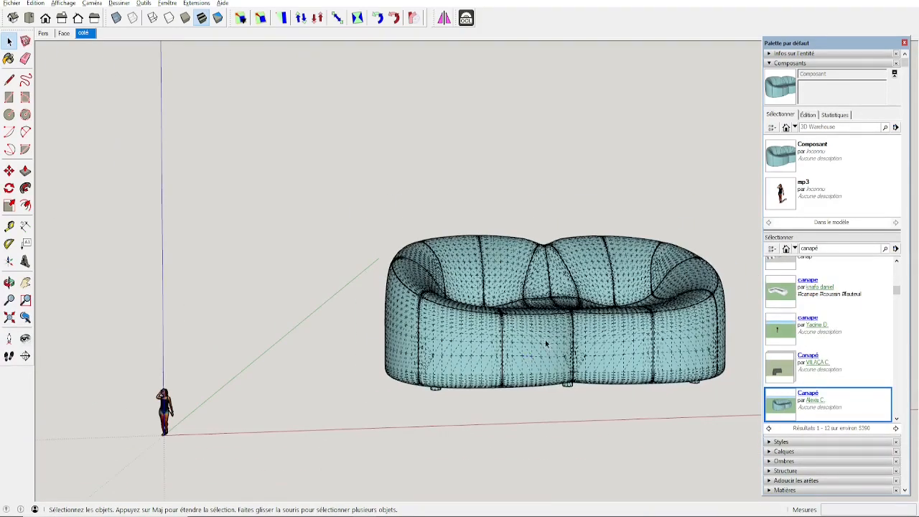
middle_drag(496, 380, 508, 437)
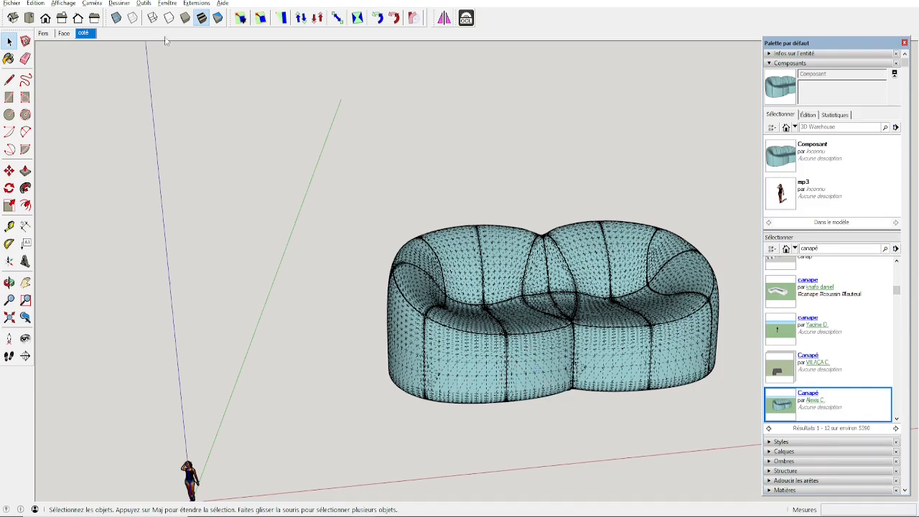
- Turn off the display of hidden geometry so the sofa's mesh lines are hidden
click(64, 3)
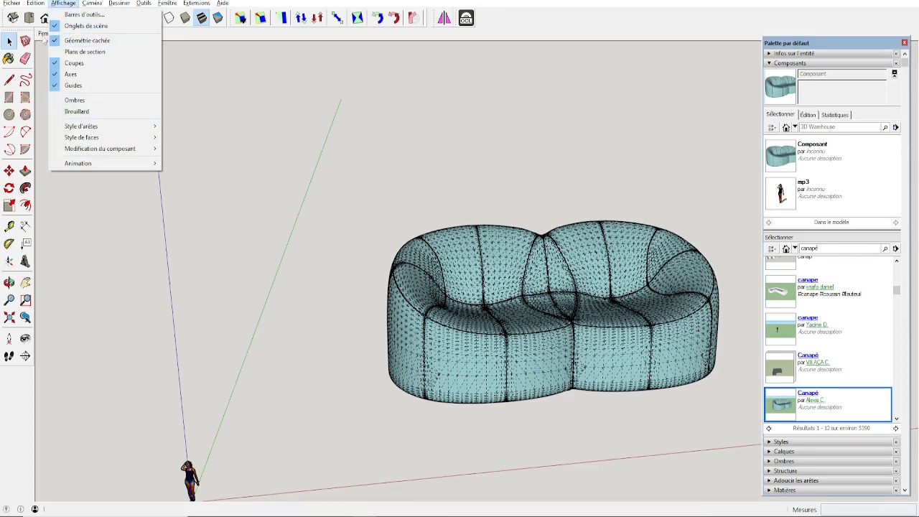
click(86, 40)
middle_drag(151, 162, 432, 288)
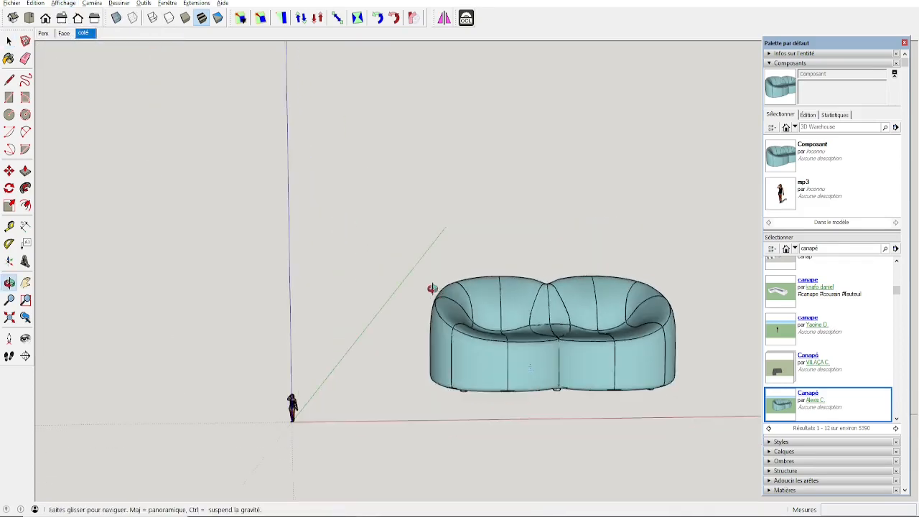
- Open the sofa component for editing and draw a vertical line about 3886 long from its origin up to seat height
drag(92, 150, 603, 476)
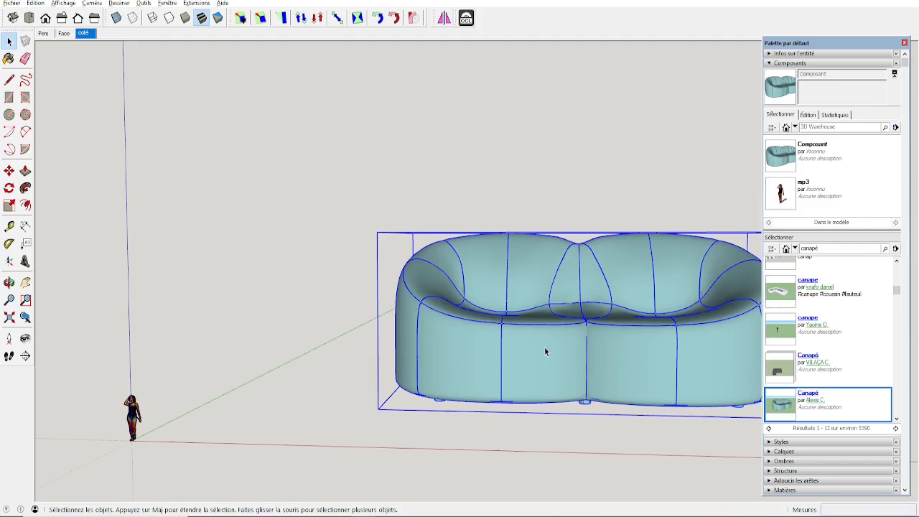
double_click(545, 347)
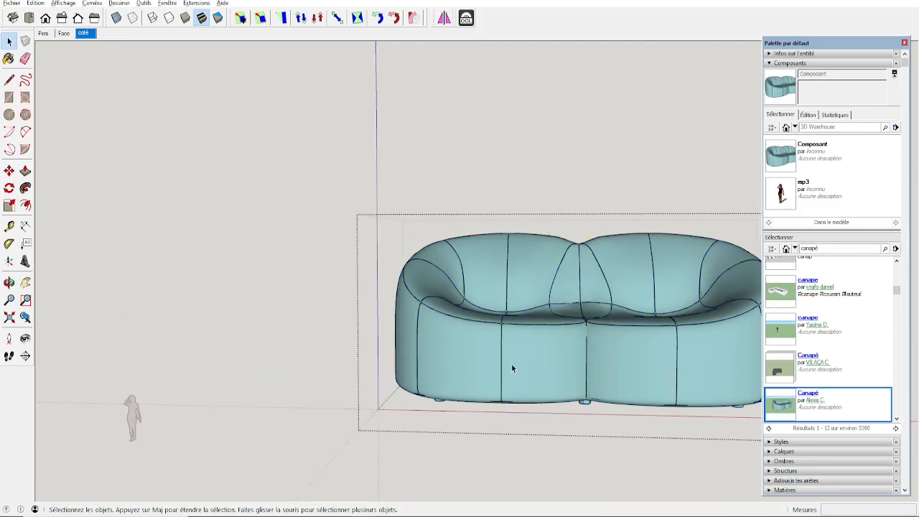
mouse_move(568, 399)
middle_down()
mouse_move(607, 423)
mouse_move(567, 399)
middle_up()
scroll(567, 395, up, 2)
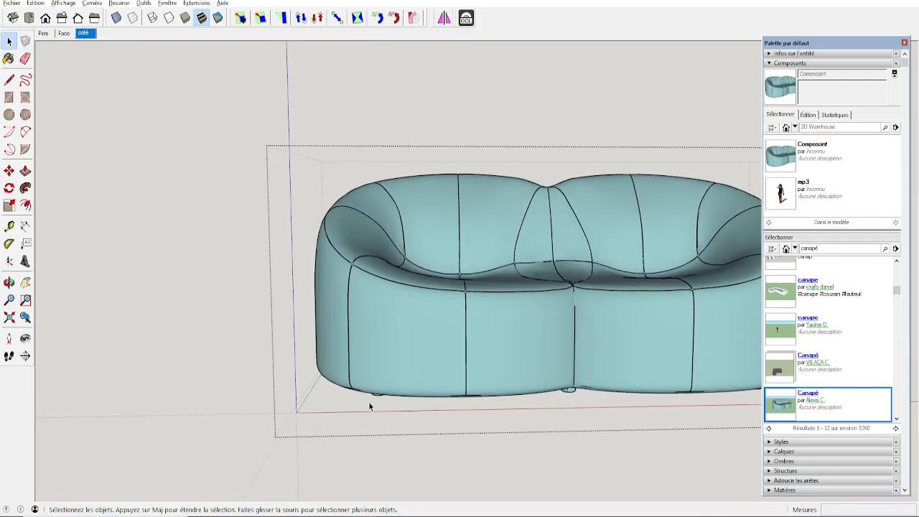
key(l)
click(296, 413)
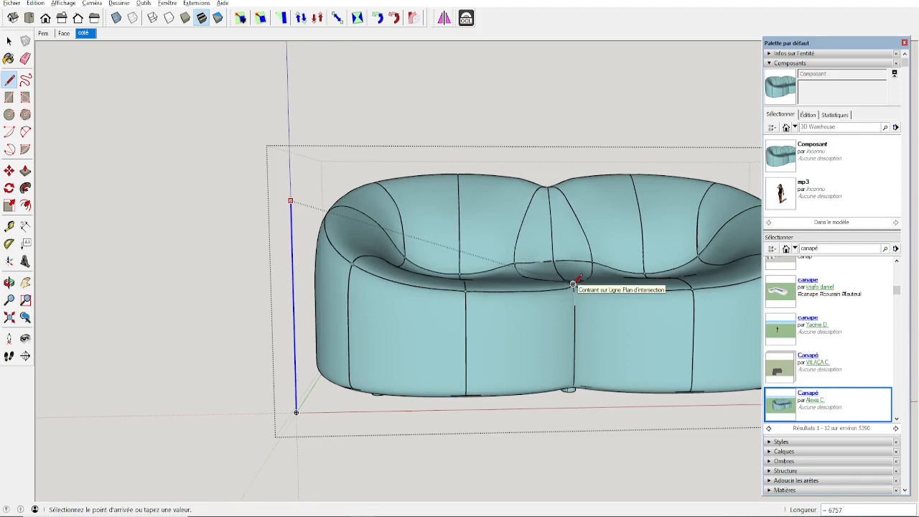
middle_drag(573, 285, 530, 322)
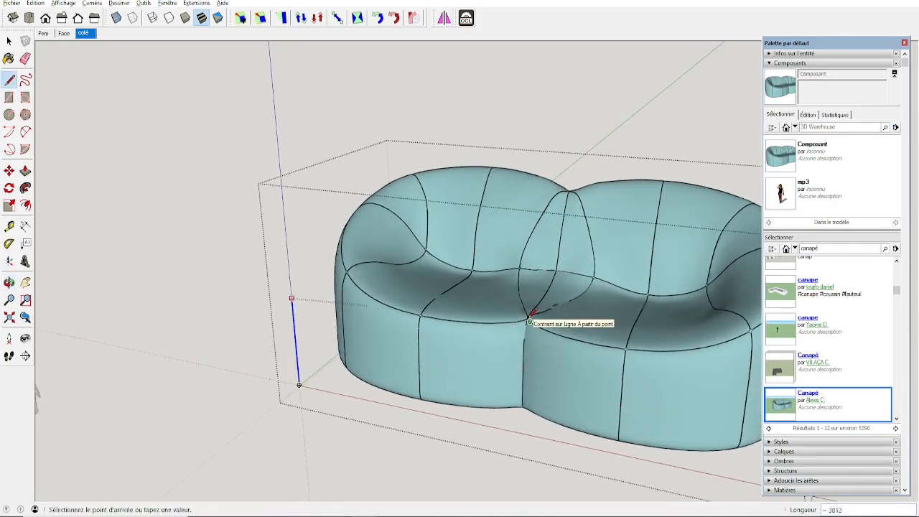
key(o)
drag(437, 338, 286, 301)
key(l)
key(space)
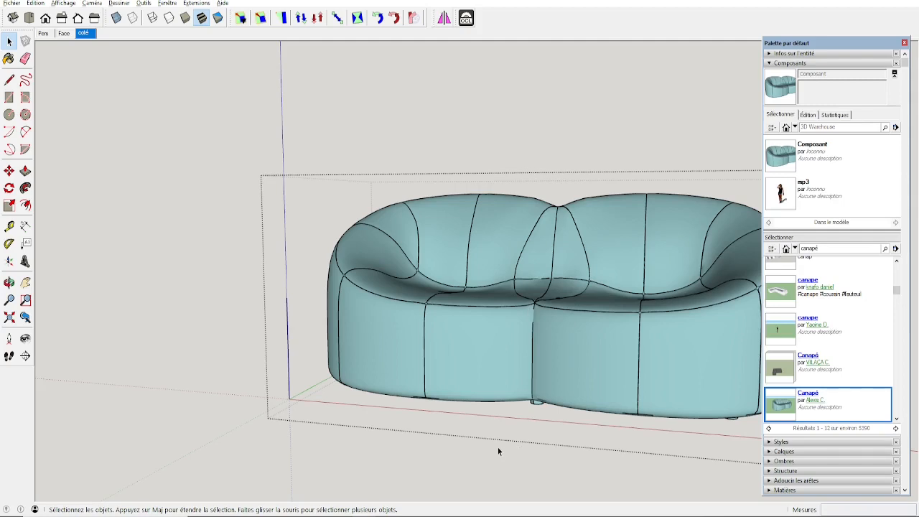
- Measure the vertical seat-height line with the Tape Measure, resize the whole component so it equals 450, and leave the component
key(t)
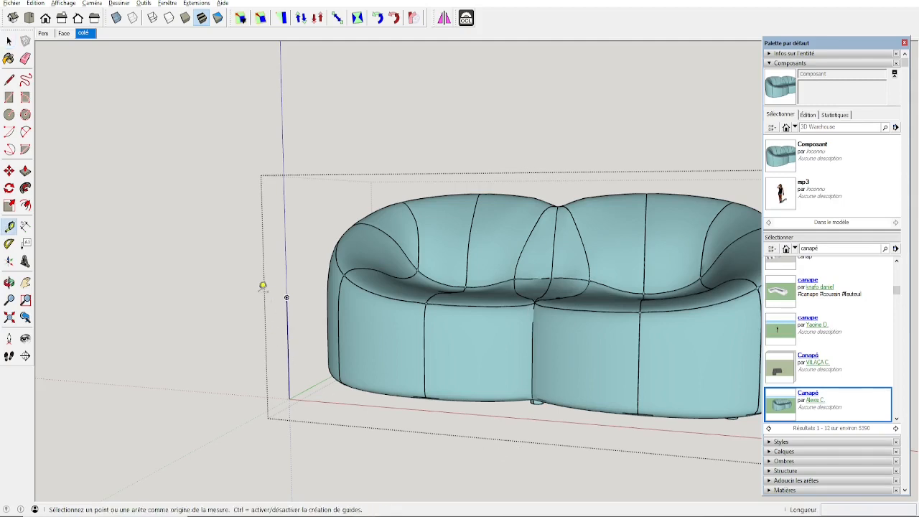
click(291, 388)
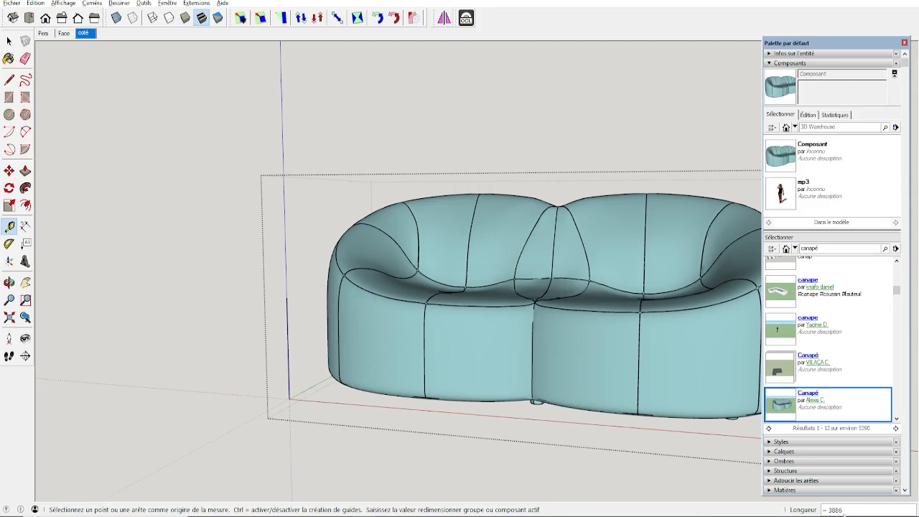
text(450)
key(Return)
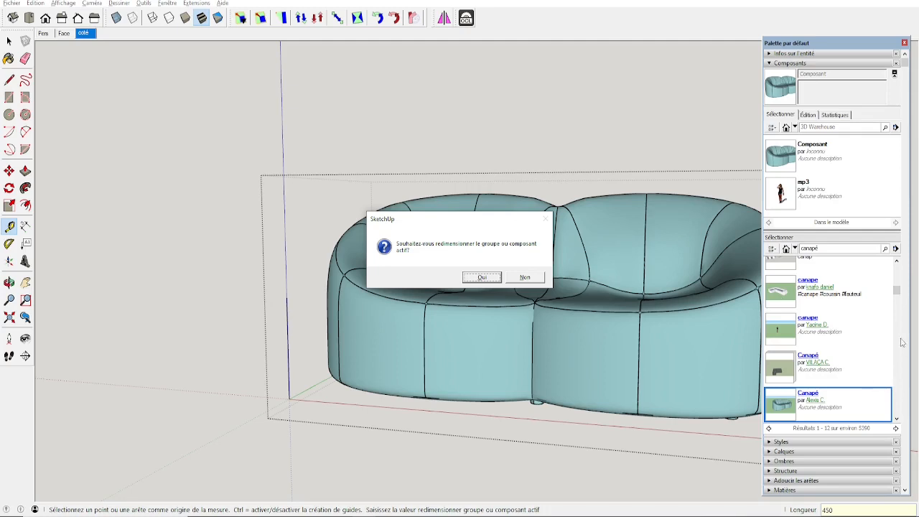
click(482, 277)
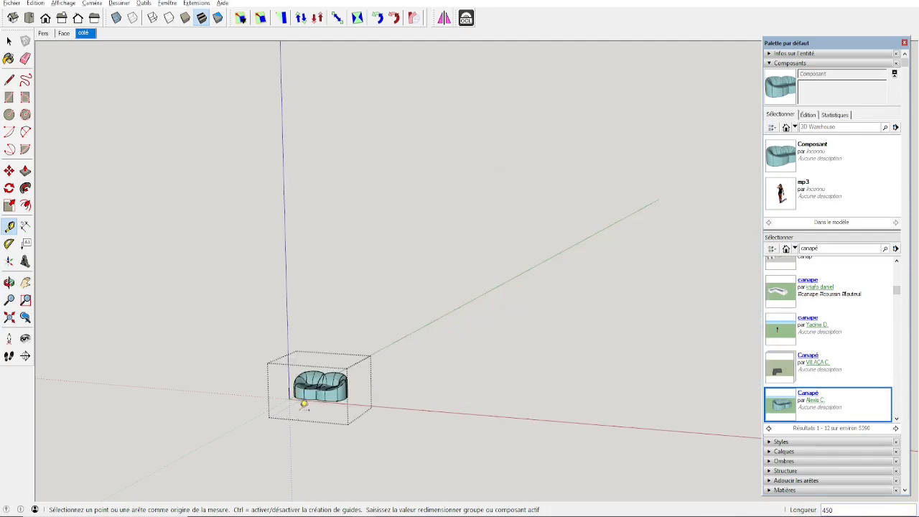
middle_drag(304, 406, 447, 329)
scroll(337, 382, up, 3)
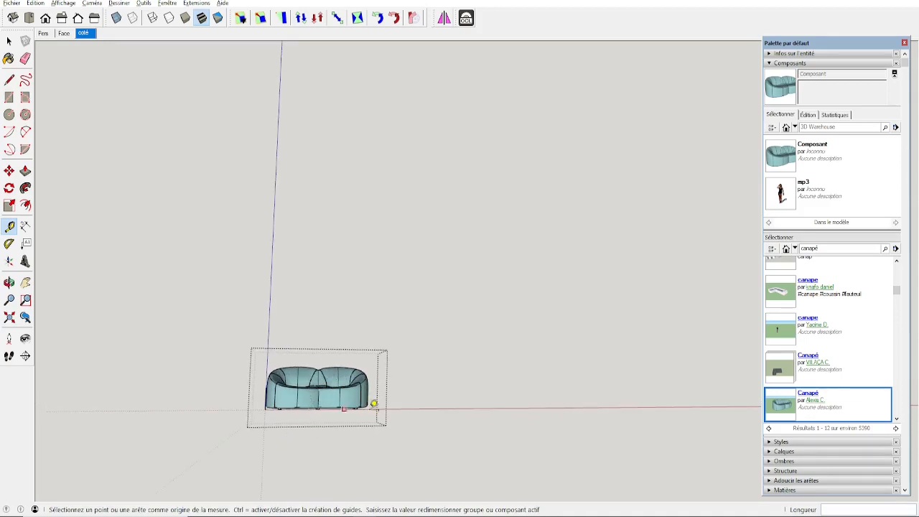
key(space)
click(421, 404)
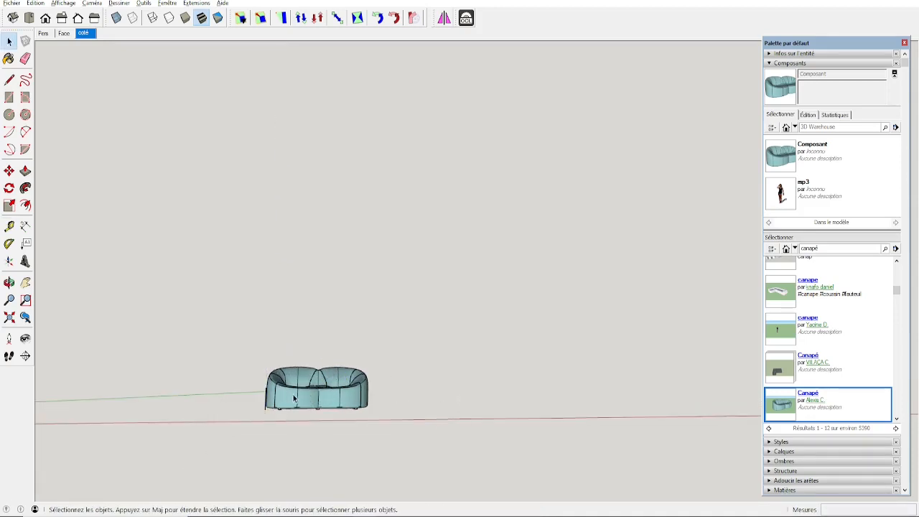
- Select the resized sofa and move it beside the standing woman for a size comparison
middle_drag(321, 399, 187, 402)
scroll(365, 414, down, 2)
drag(375, 350, 517, 465)
key(m)
click(450, 436)
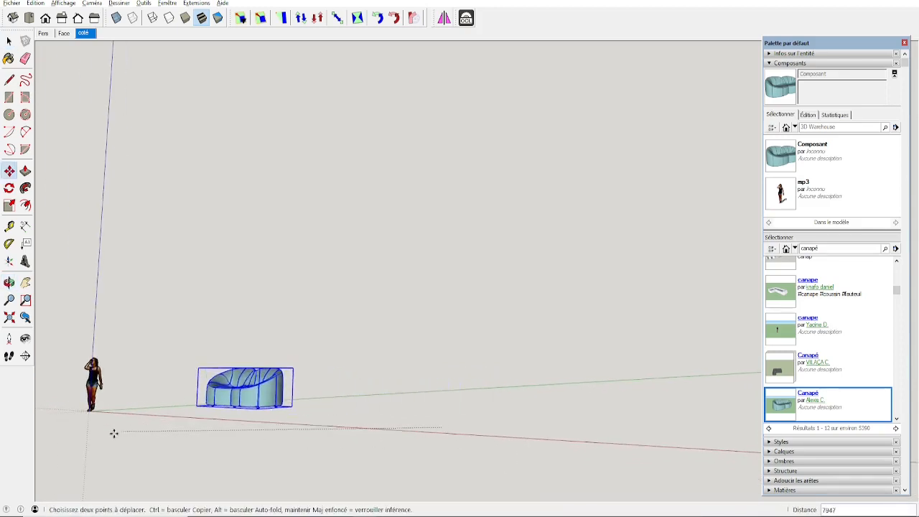
middle_drag(265, 444, 414, 393)
scroll(414, 394, up, 4)
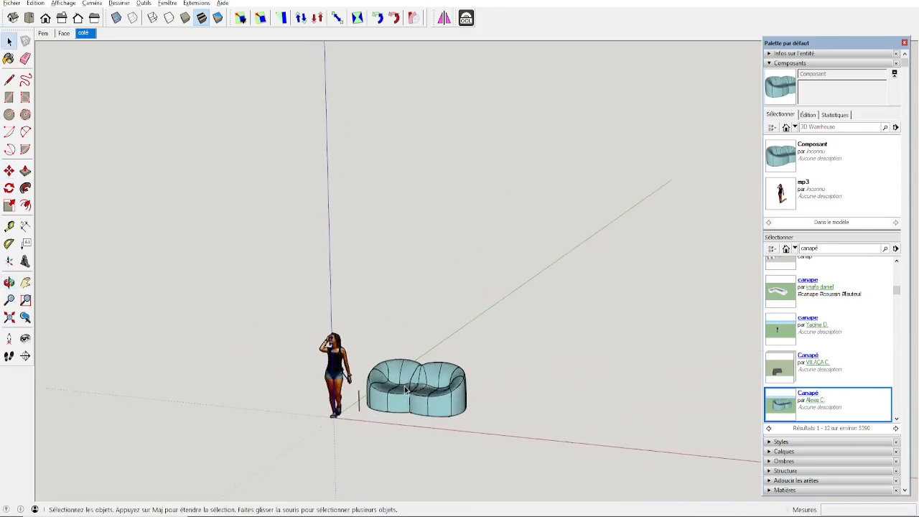
- Remove the vertical reference line inside the sofa component and delete the standing woman figure
double_click(387, 405)
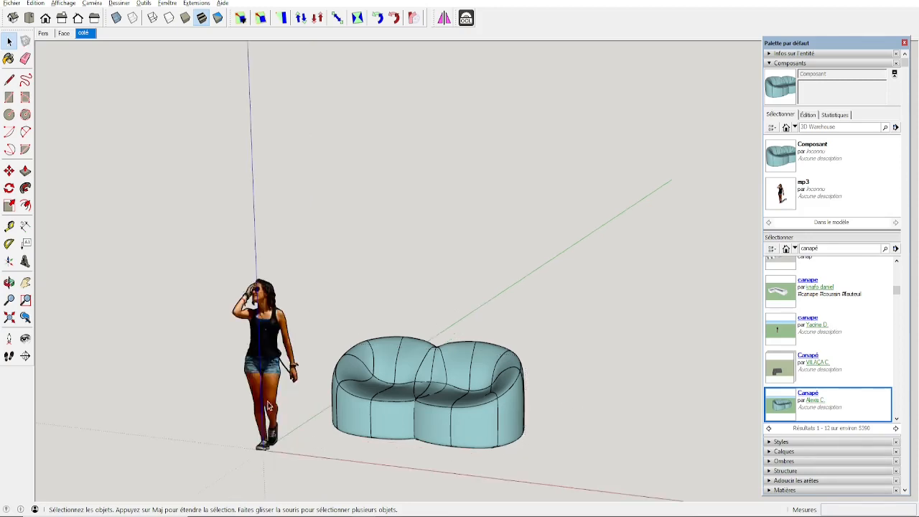
click(266, 394)
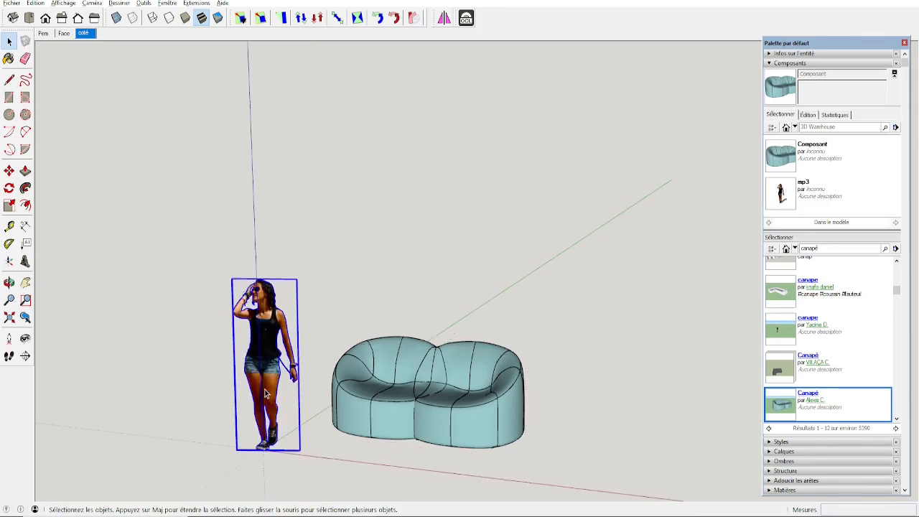
key(Delete)
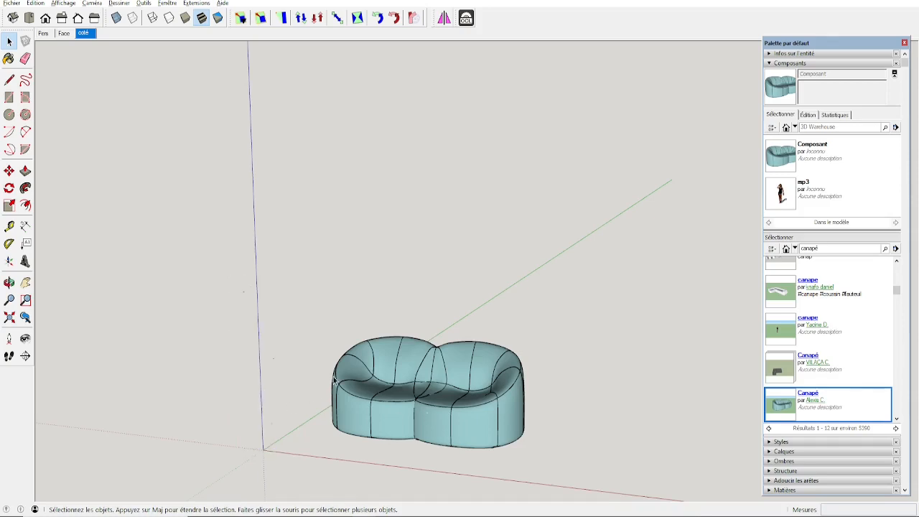
drag(206, 229, 337, 413)
- Move the sofa from a middle foot on its underside to the model origin and clear the selection
middle_drag(408, 426, 123, 476)
middle_drag(491, 364, 463, 251)
click(484, 304)
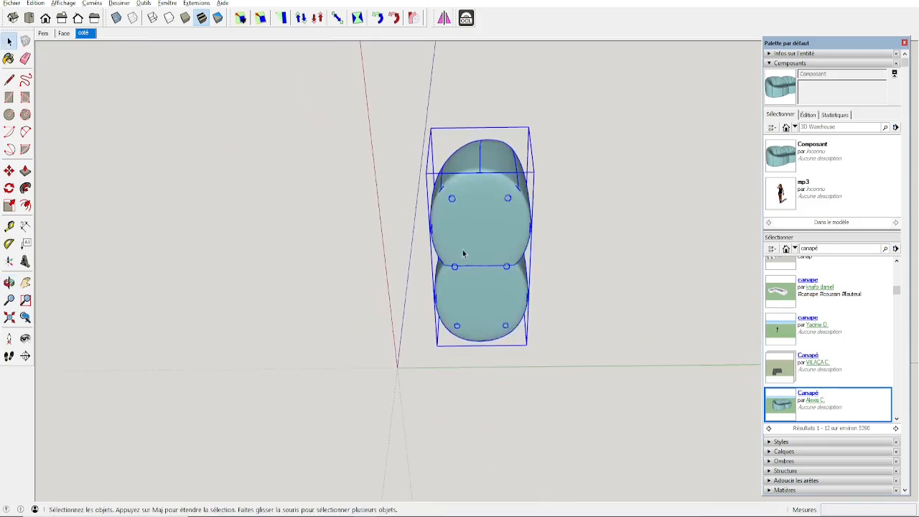
key(m)
click(506, 266)
click(398, 368)
middle_drag(362, 383, 629, 427)
key(space)
click(542, 415)
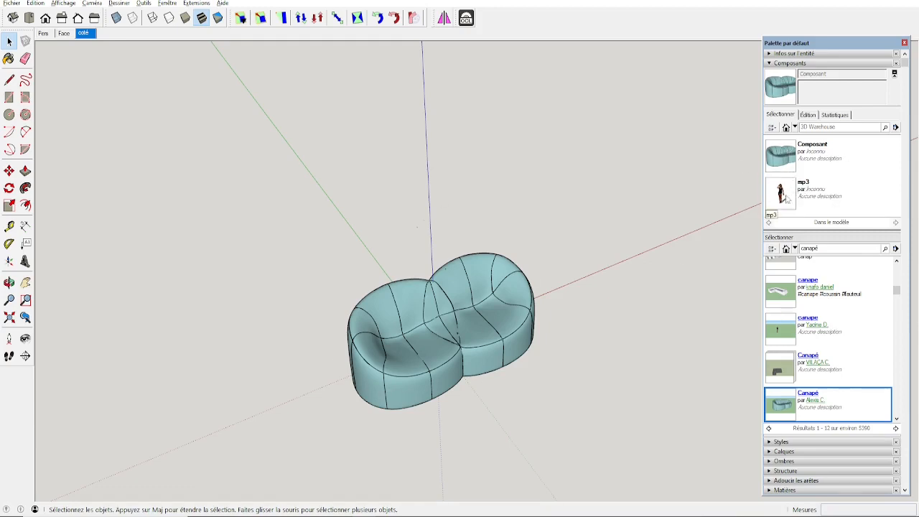
- Purge the unused components from the model and check the layer list
click(896, 128)
click(816, 183)
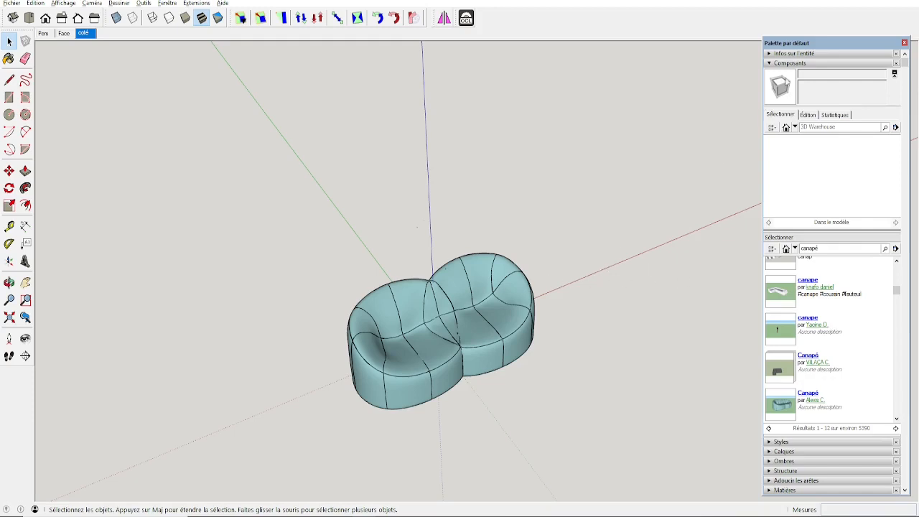
click(770, 64)
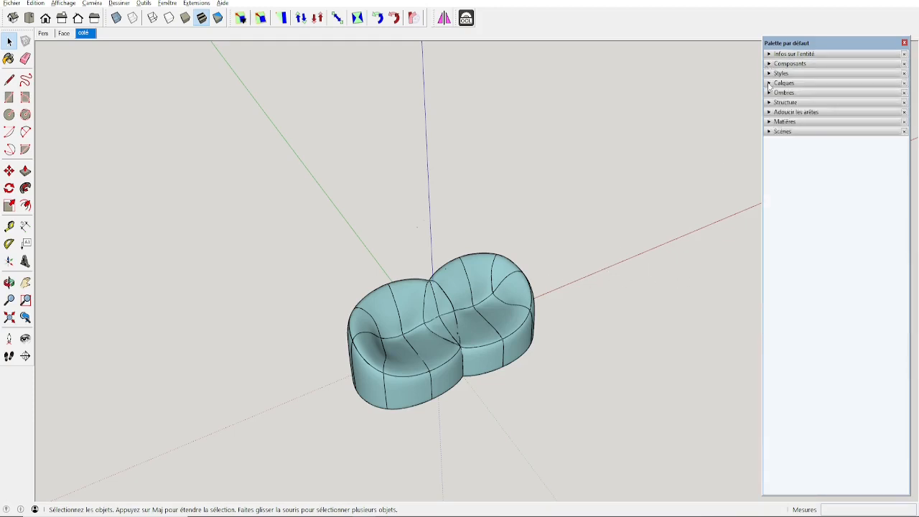
click(769, 84)
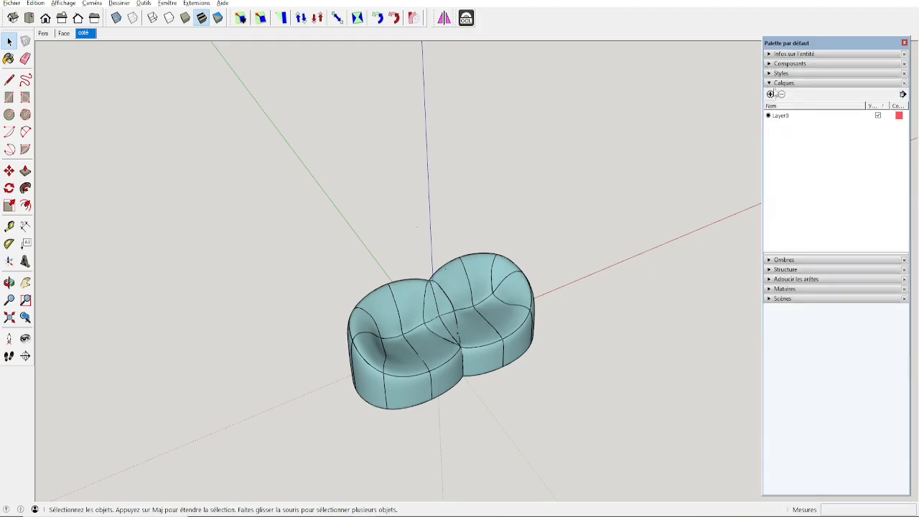
click(770, 84)
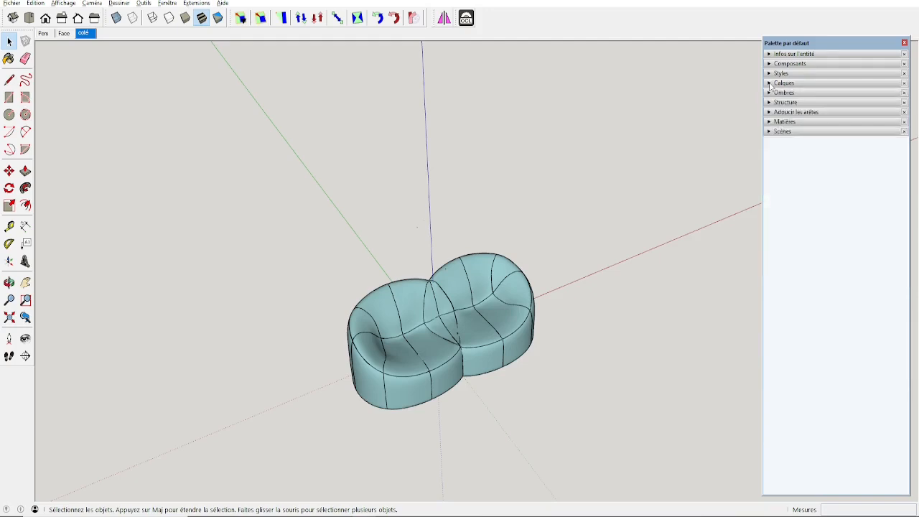
- Purge the unused materials from the model and recheck the layer list
click(770, 122)
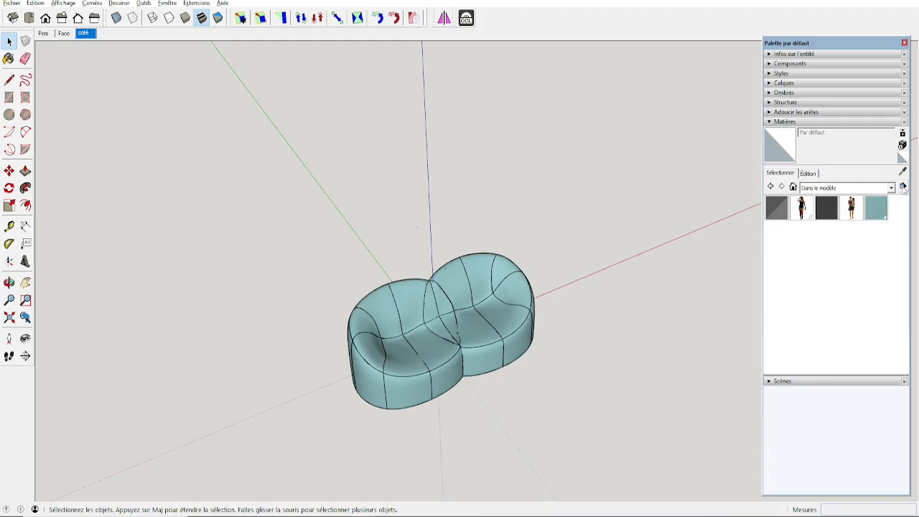
click(902, 186)
click(842, 234)
key(b)
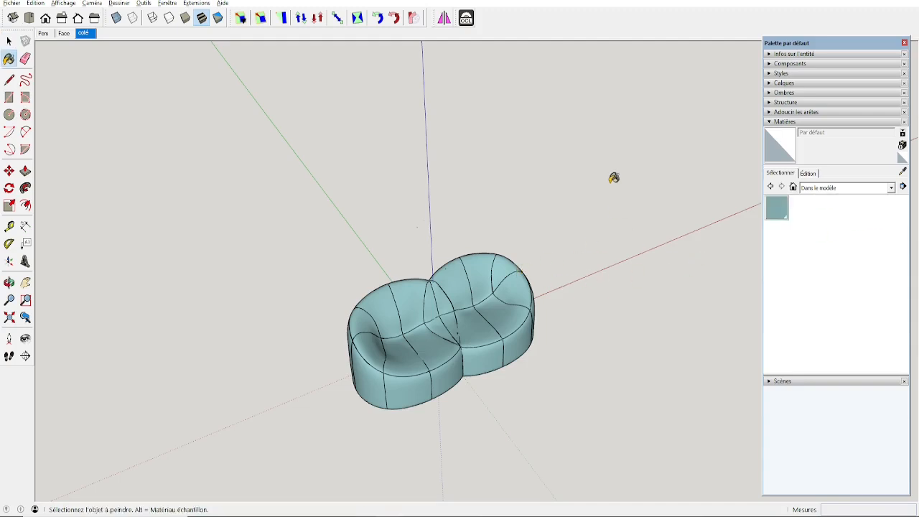
middle_drag(517, 228, 698, 353)
key(space)
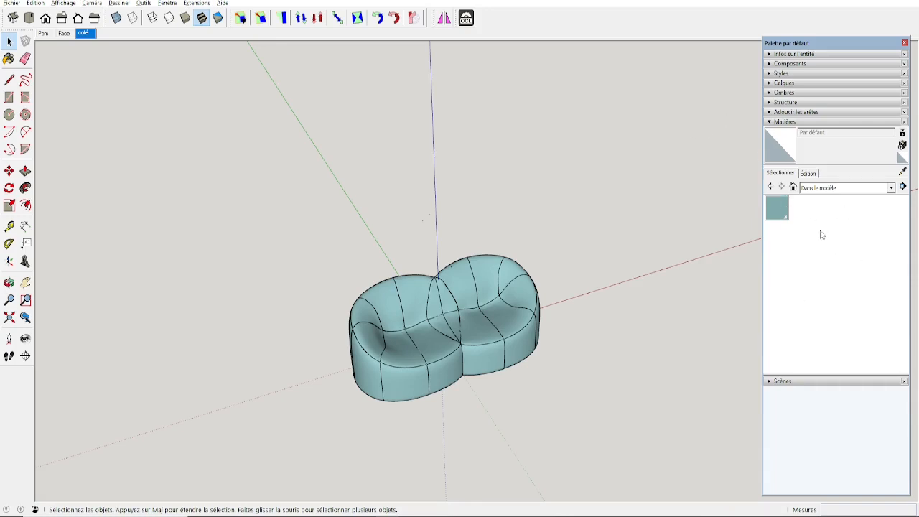
click(770, 121)
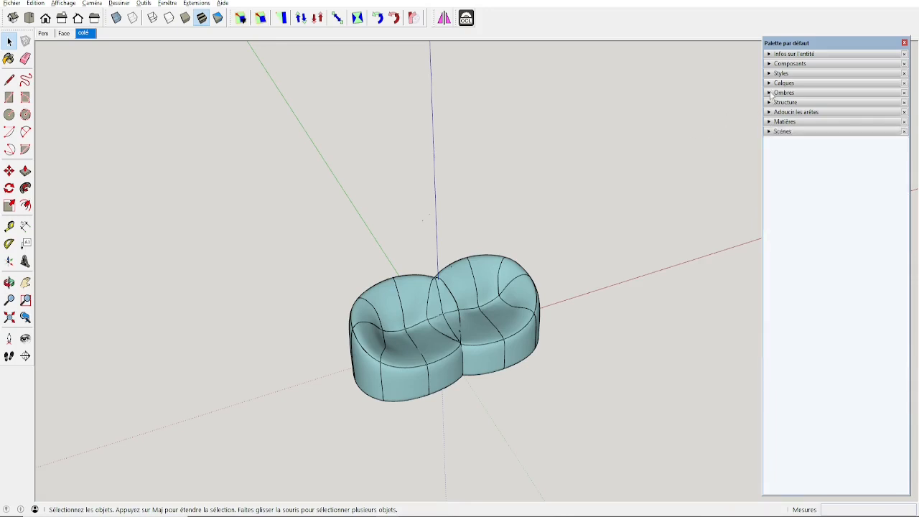
click(769, 83)
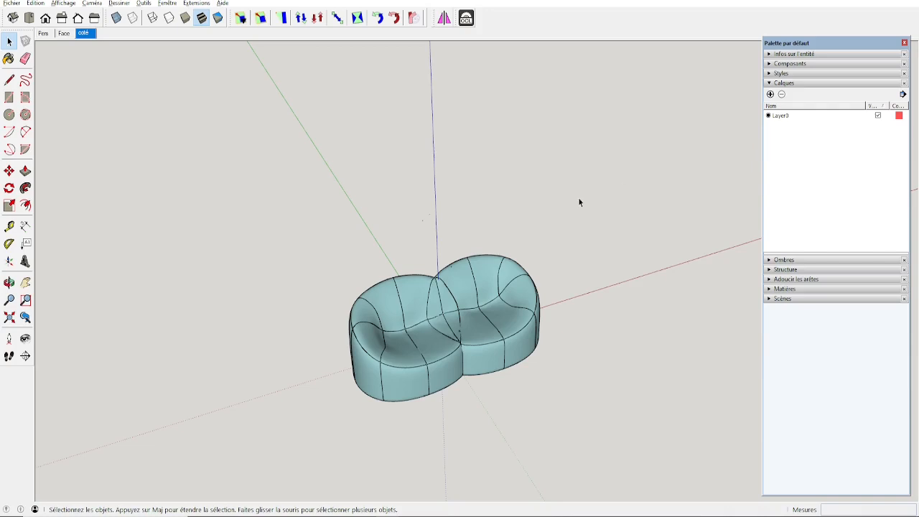
middle_drag(621, 218, 370, 228)
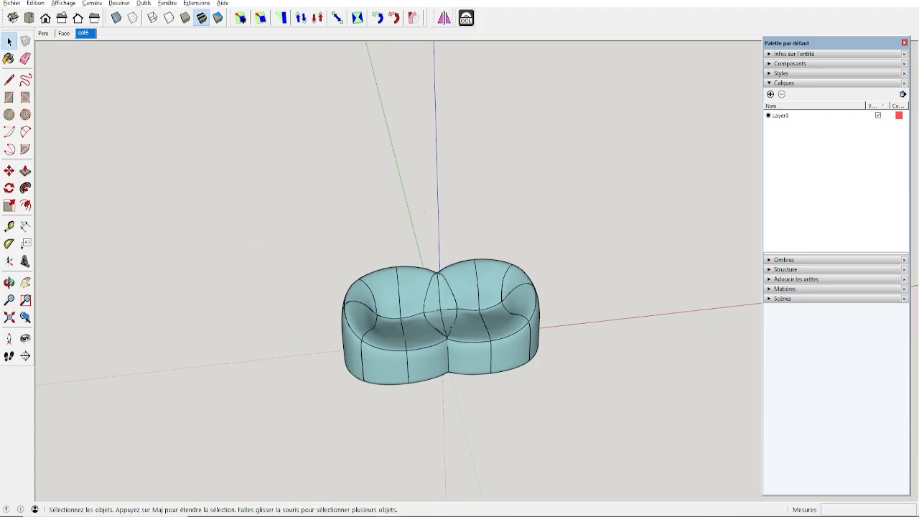
- Save the sofa model under a new file in BibliothéqueDeComposants\Canapés, basing the file name on canapé02.skp
click(12, 3)
click(28, 51)
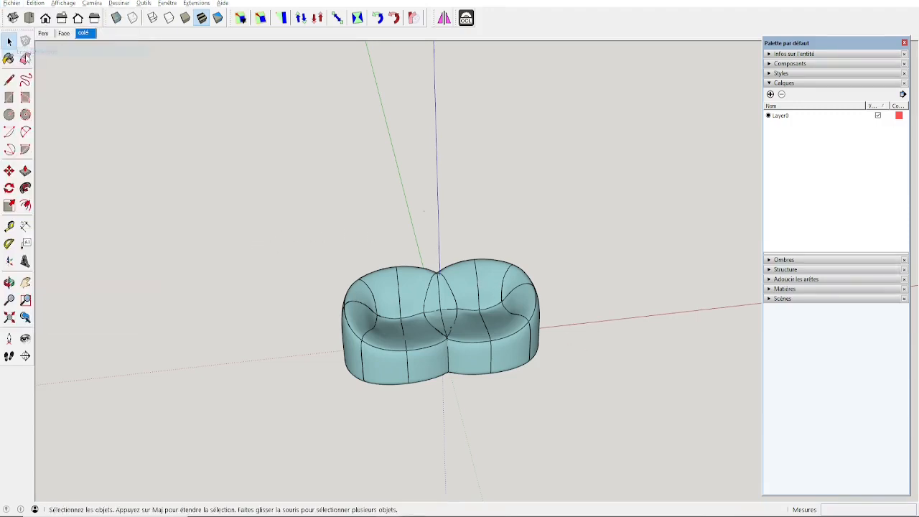
click(205, 13)
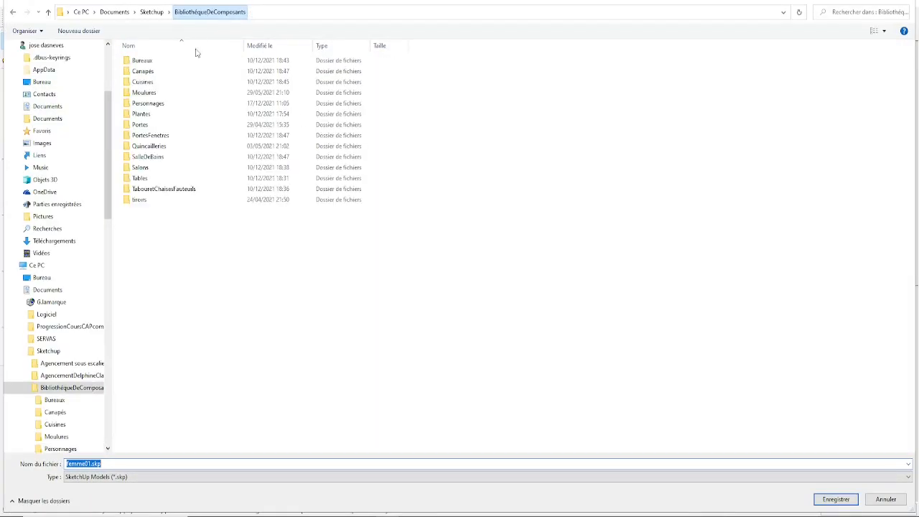
double_click(144, 71)
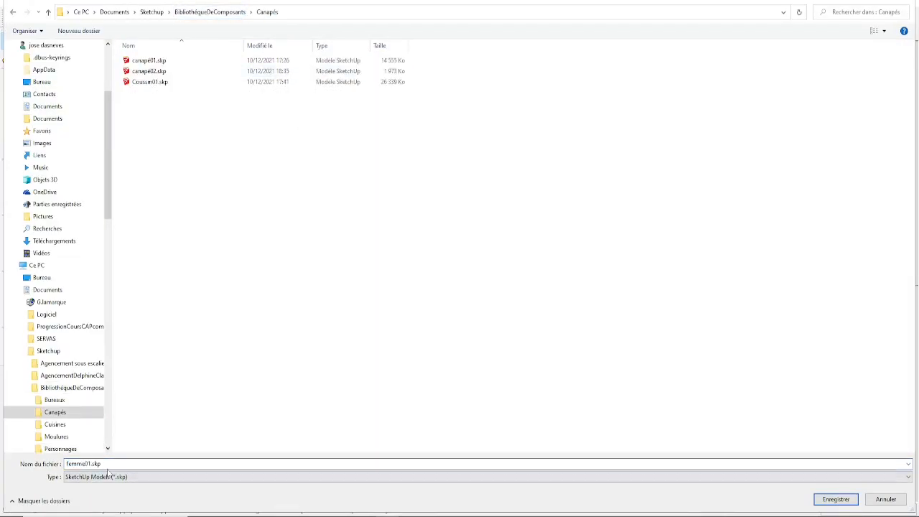
click(153, 71)
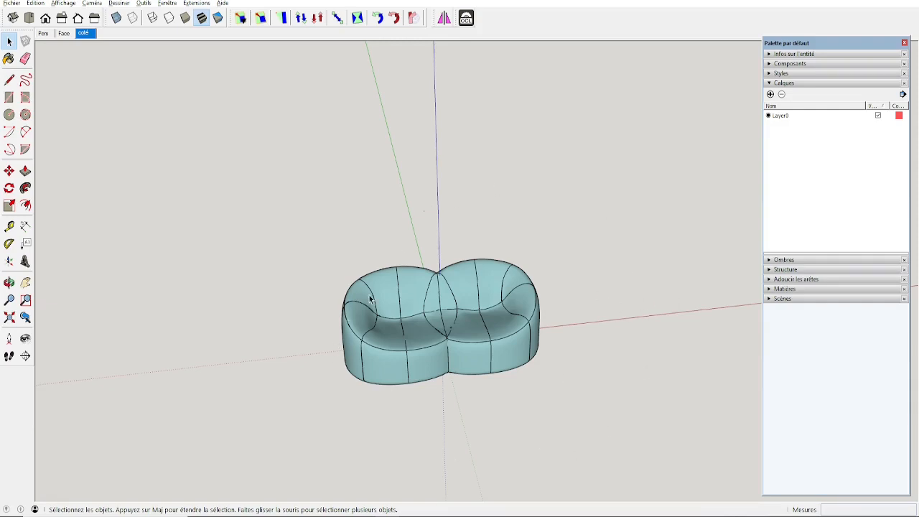
- Open the BibliothéqueDeComposants folder as a local collection in the secondary component browser and look through its subfolders
click(770, 83)
click(770, 64)
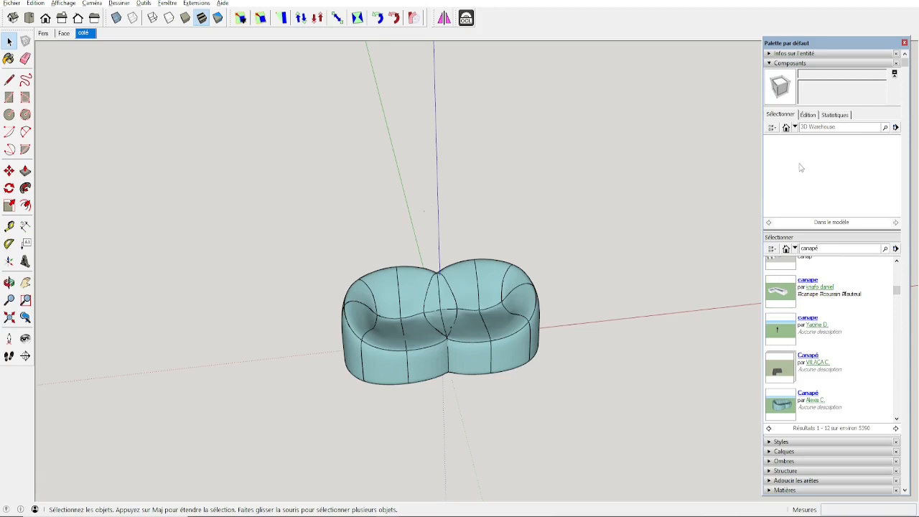
click(795, 248)
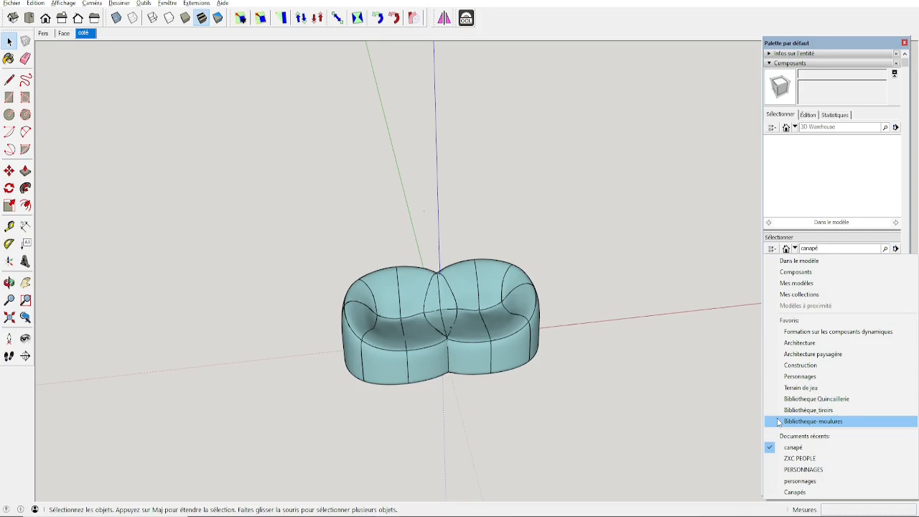
click(896, 248)
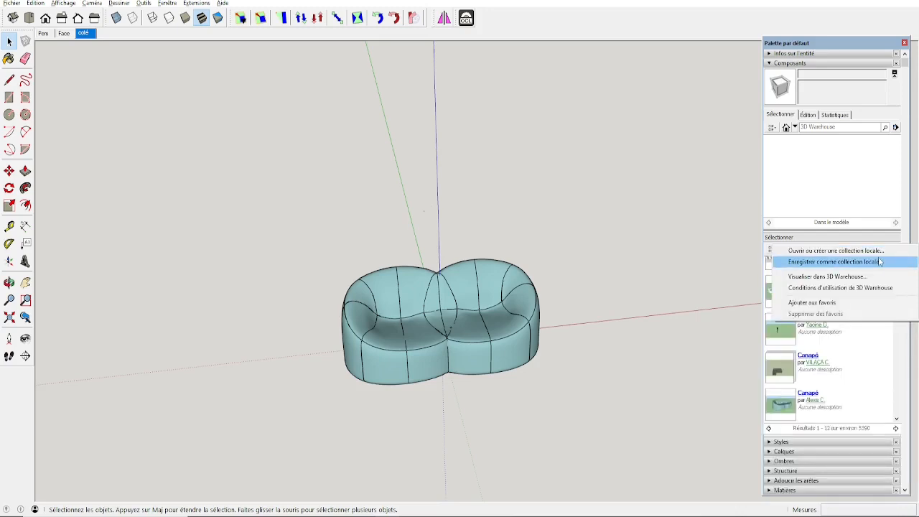
click(823, 251)
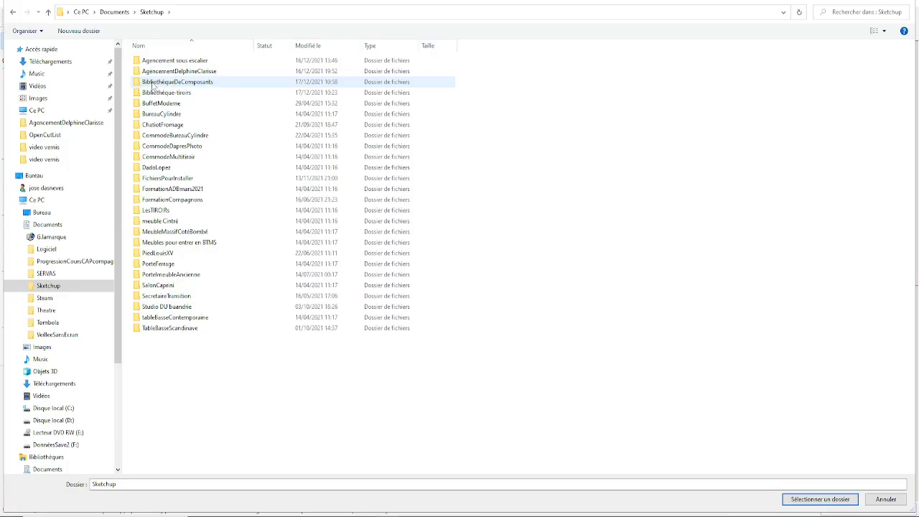
click(192, 85)
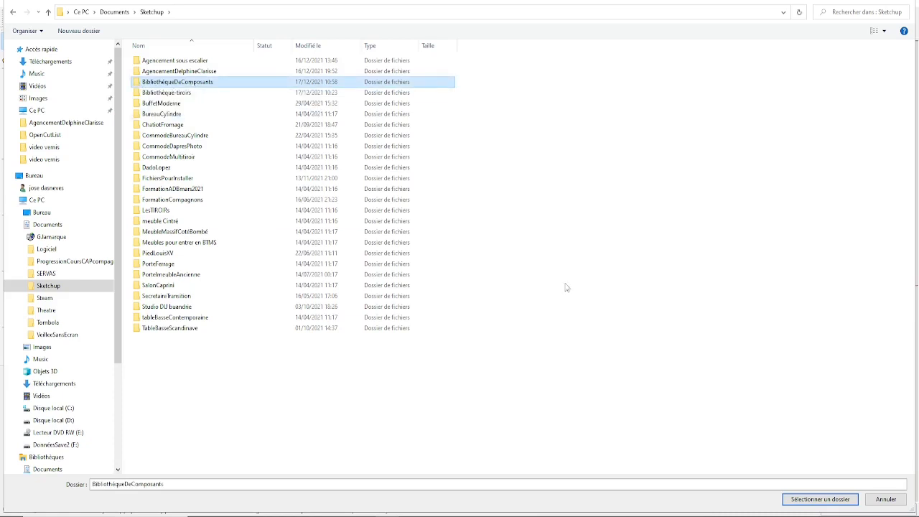
click(829, 499)
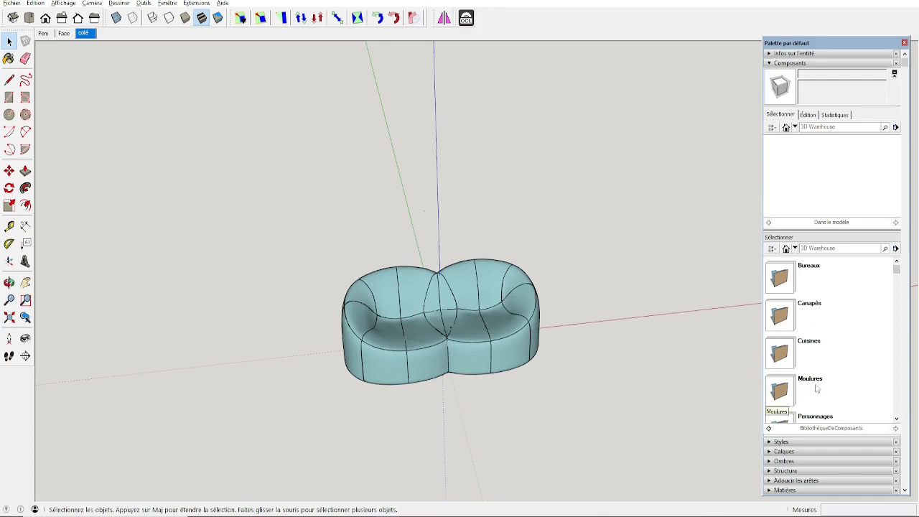
scroll(817, 321, down, 3)
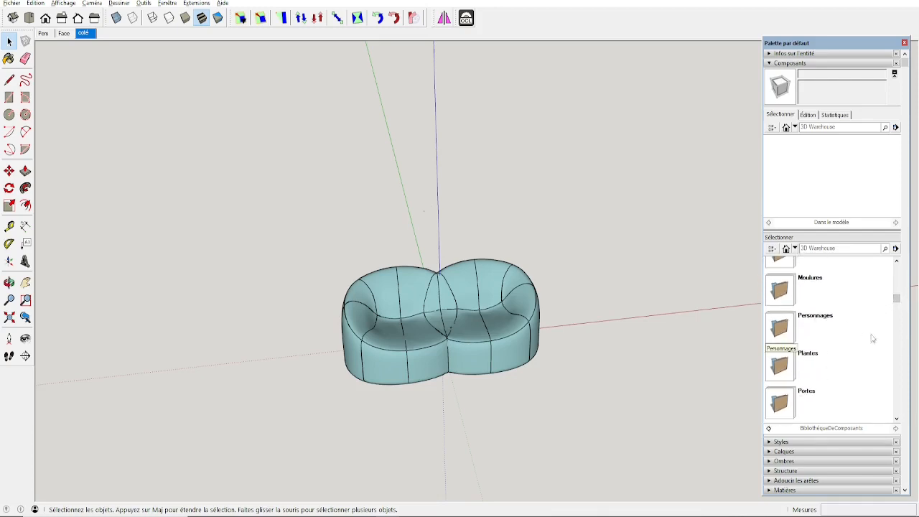
scroll(801, 294, up, 3)
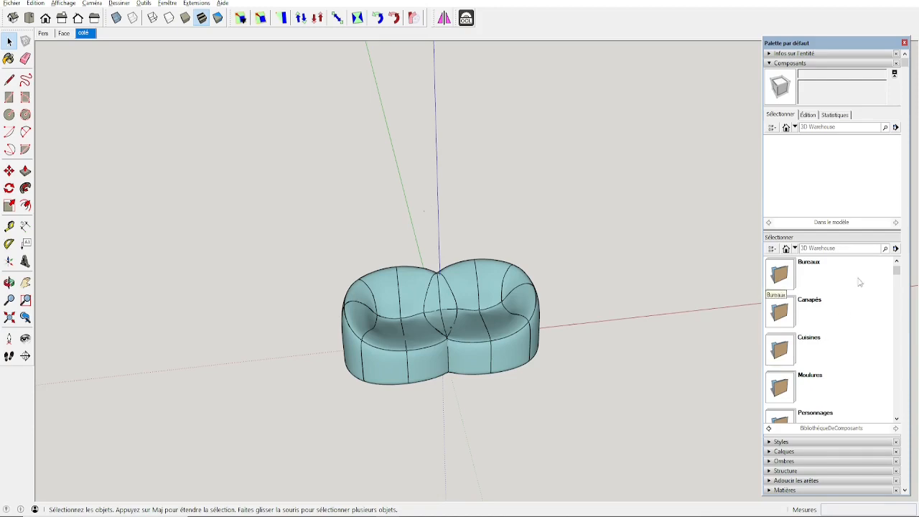
- Add the BibliothéqueDeComposants collection to the component favourites and reopen it from the favourites list
click(897, 248)
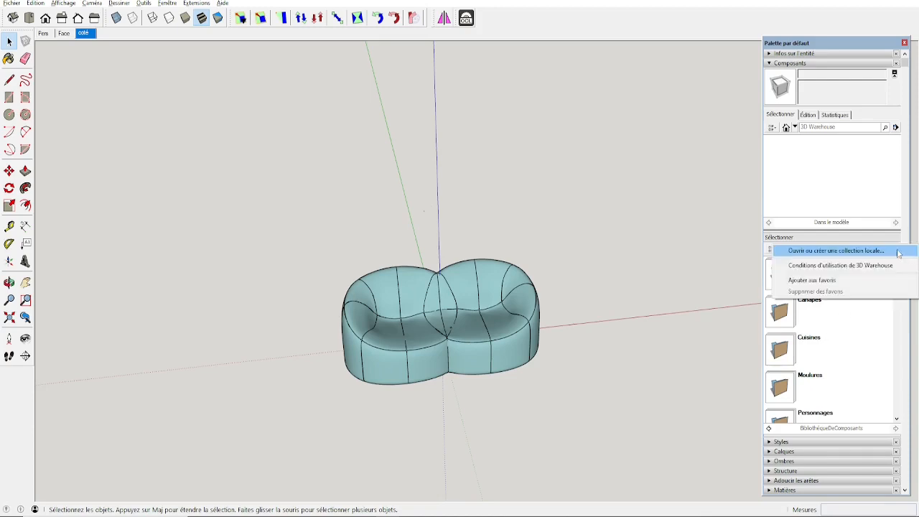
click(821, 281)
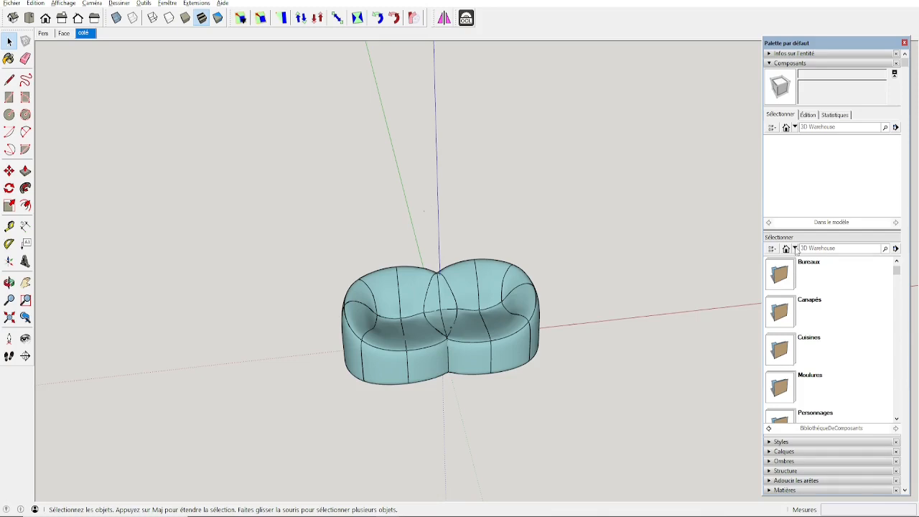
click(795, 248)
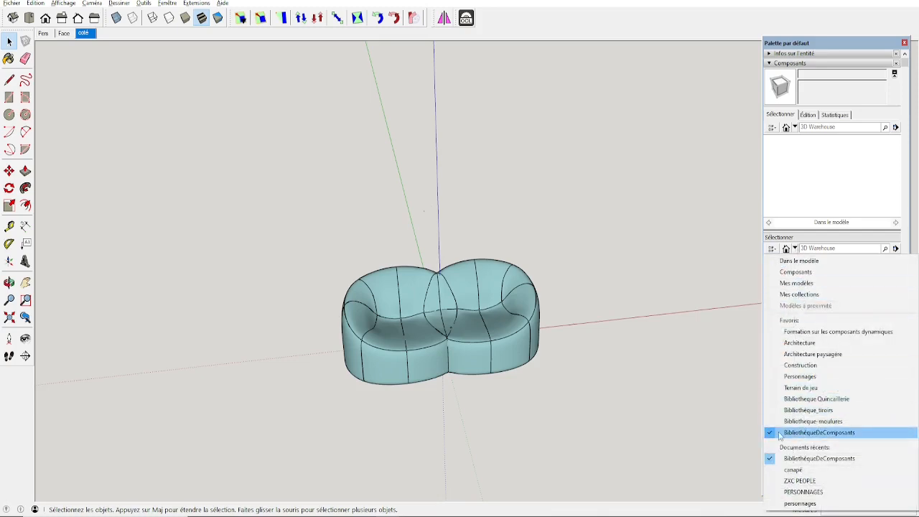
click(837, 434)
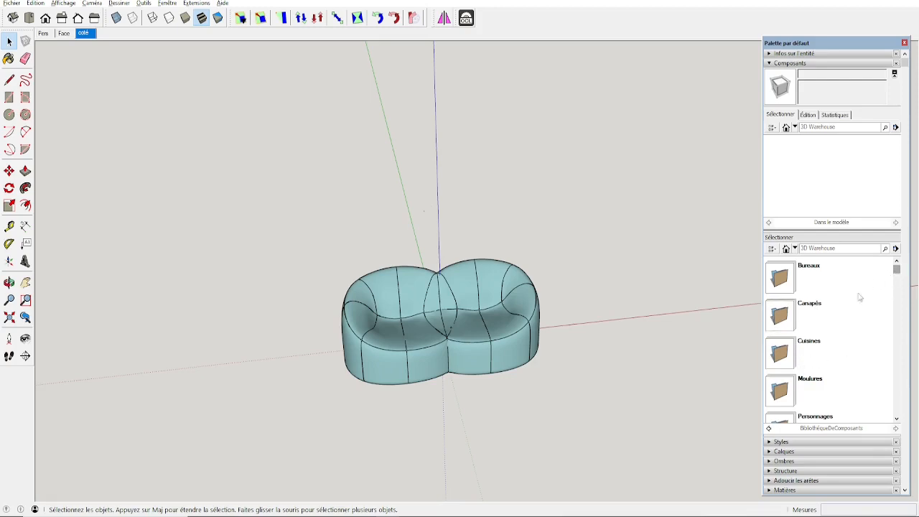
- Open the Canapés folder of the local collection and place canapé01 beside the blue sofa, near the red axis
click(780, 317)
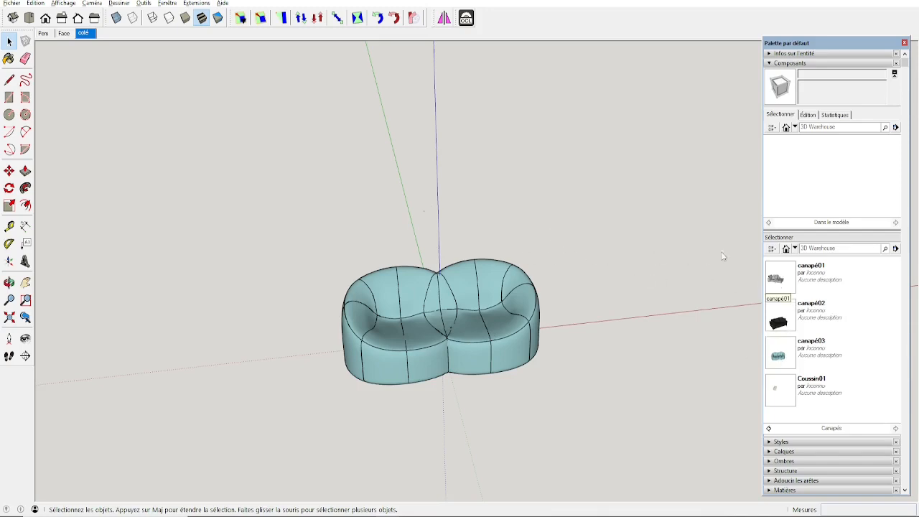
click(782, 280)
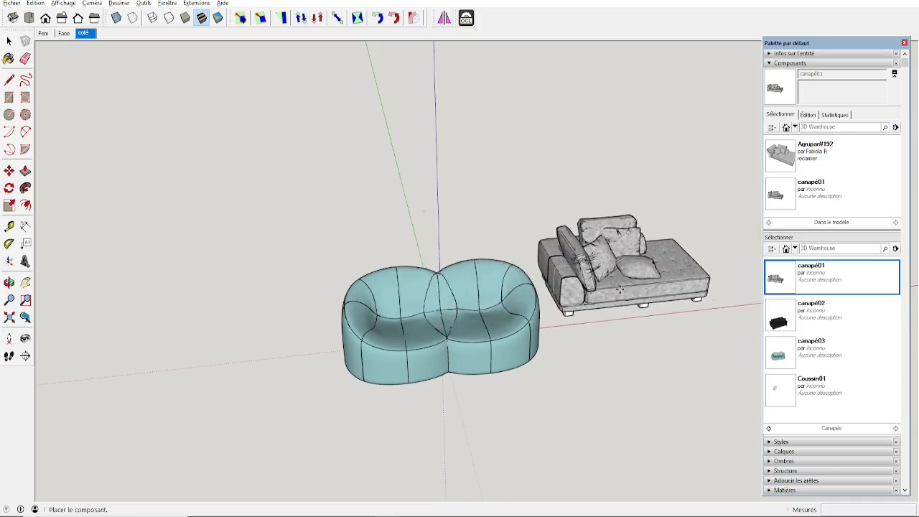
click(622, 292)
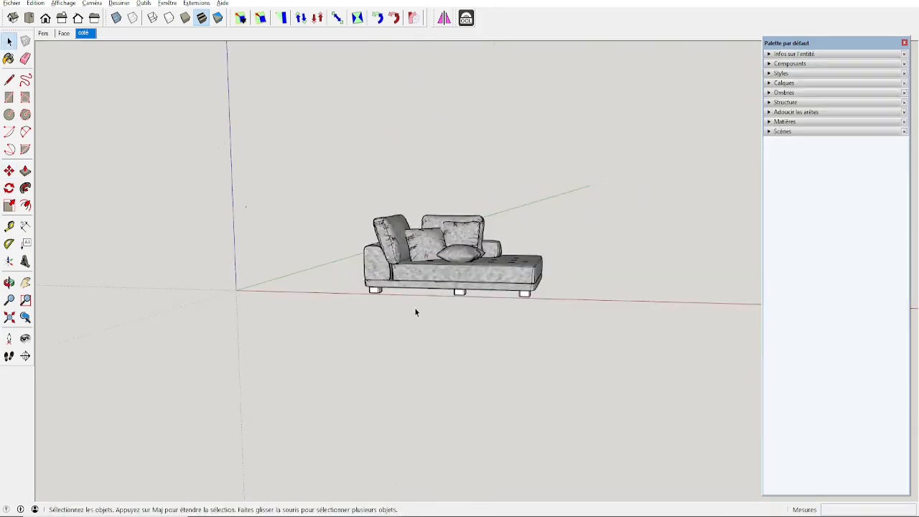
middle_drag(342, 293, 508, 343)
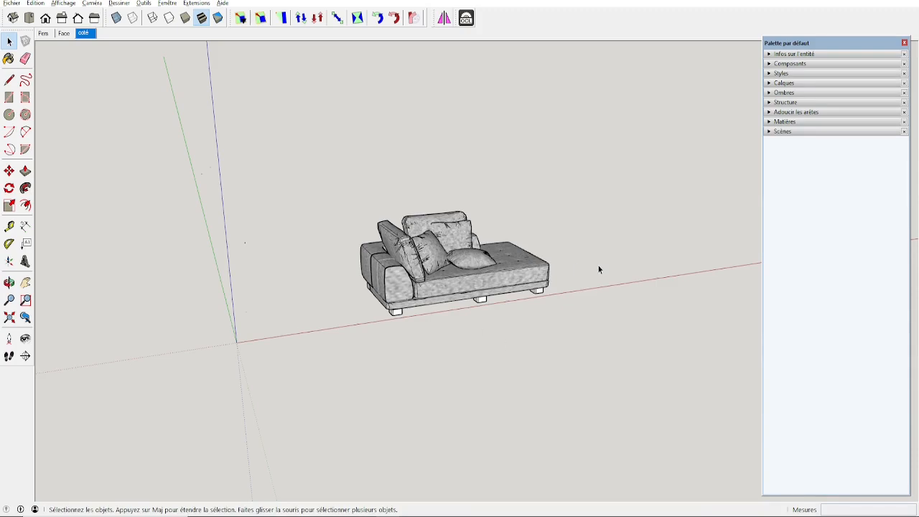
middle_drag(599, 269, 434, 248)
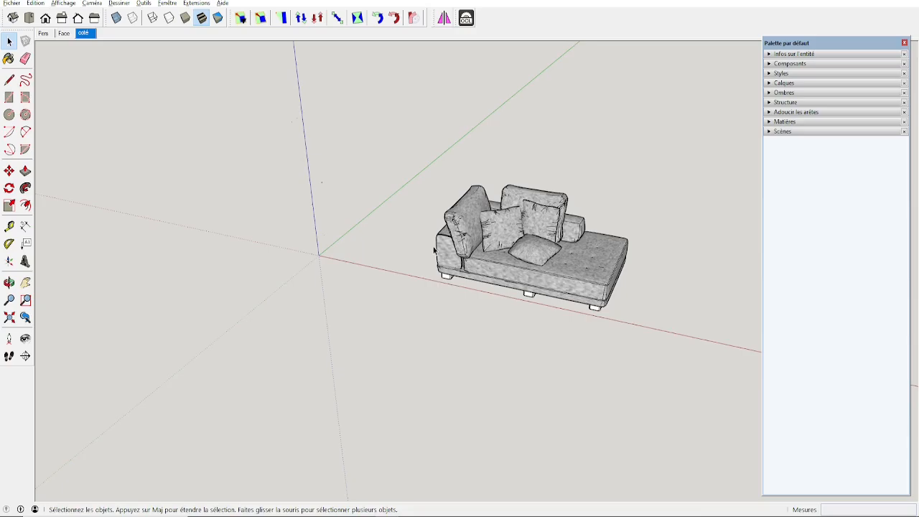